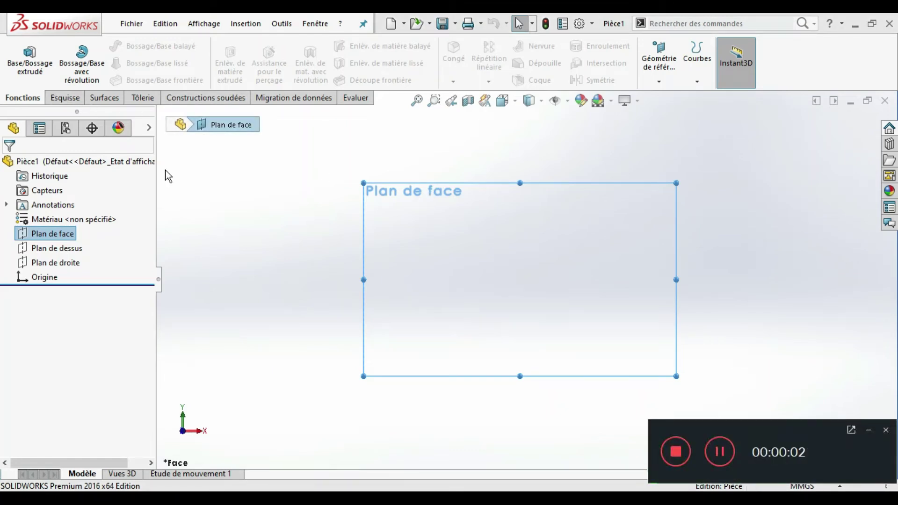
Start a new sketch on the front plane (Plan de face)
{"action": "left_click", "coordinate": [45, 236]}
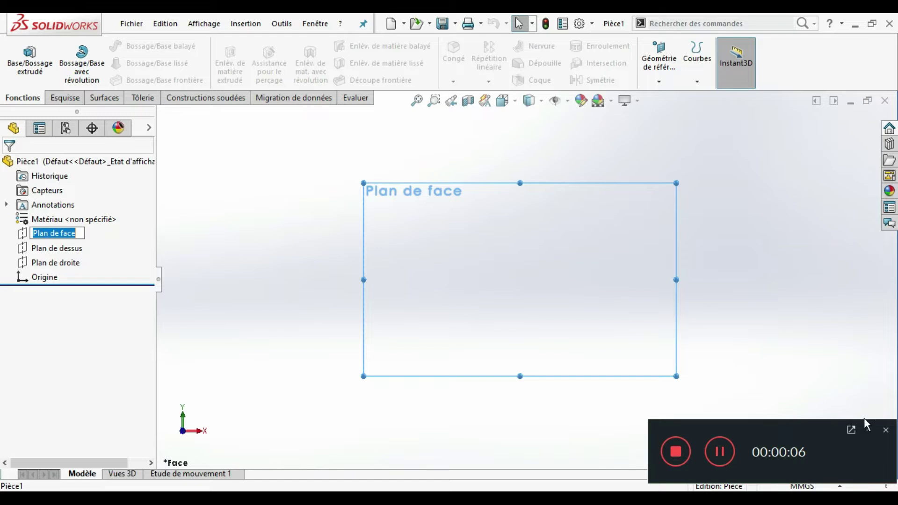
{"action": "left_click", "coordinate": [872, 432]}
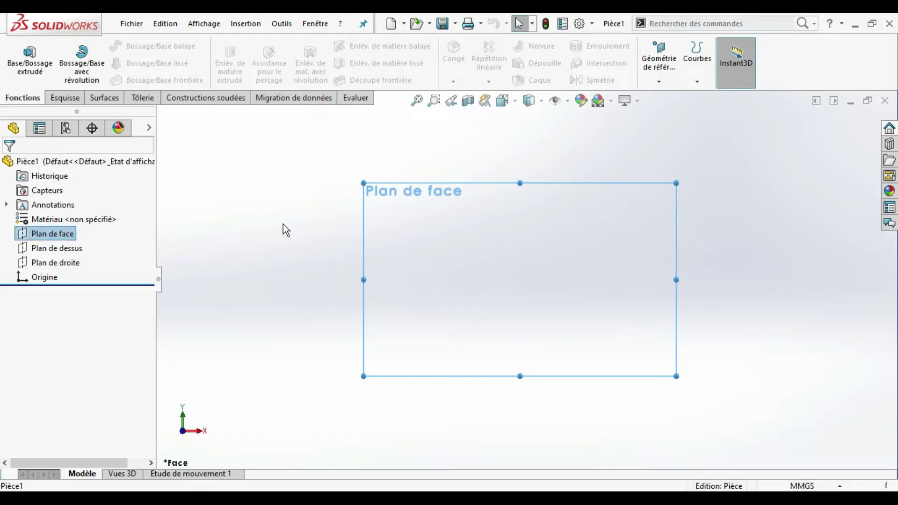
{"action": "right_click", "coordinate": [41, 240]}
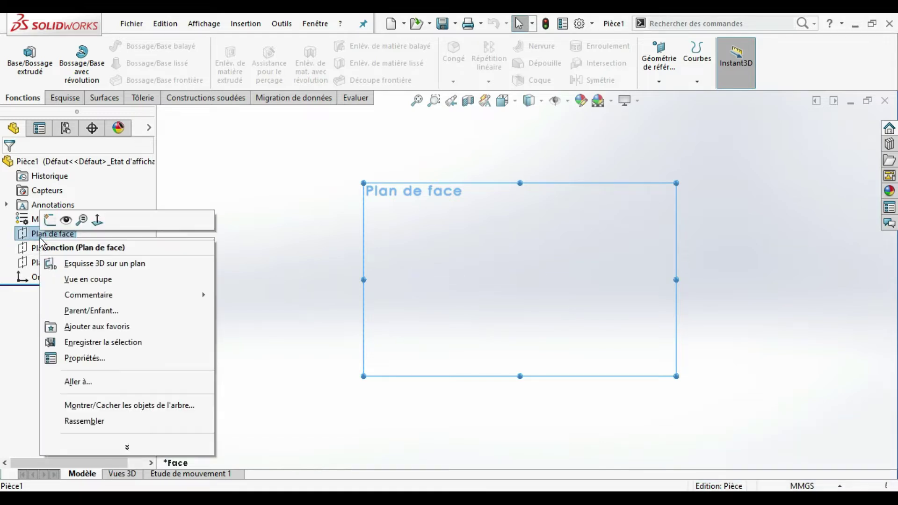
{"action": "left_click", "coordinate": [57, 223]}
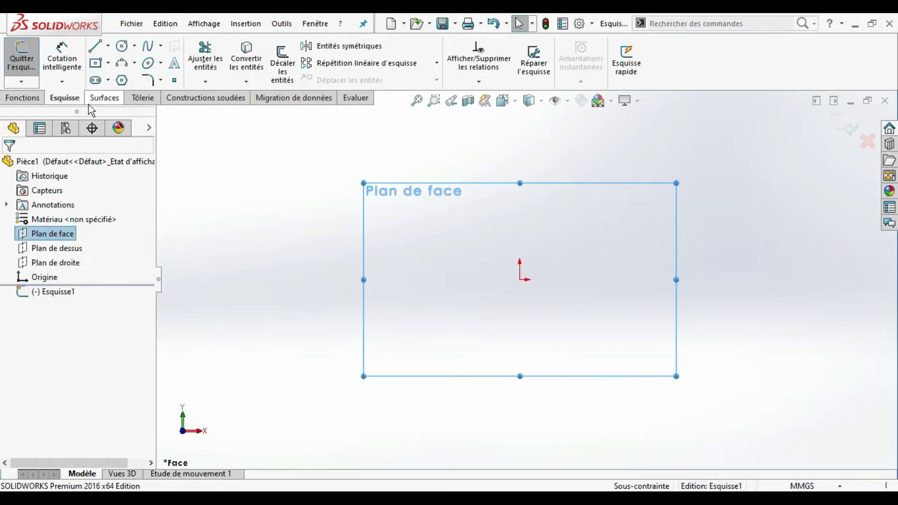
Draw a centre rectangle anchored on the origin out to a corner point
{"action": "left_click", "coordinate": [100, 66]}
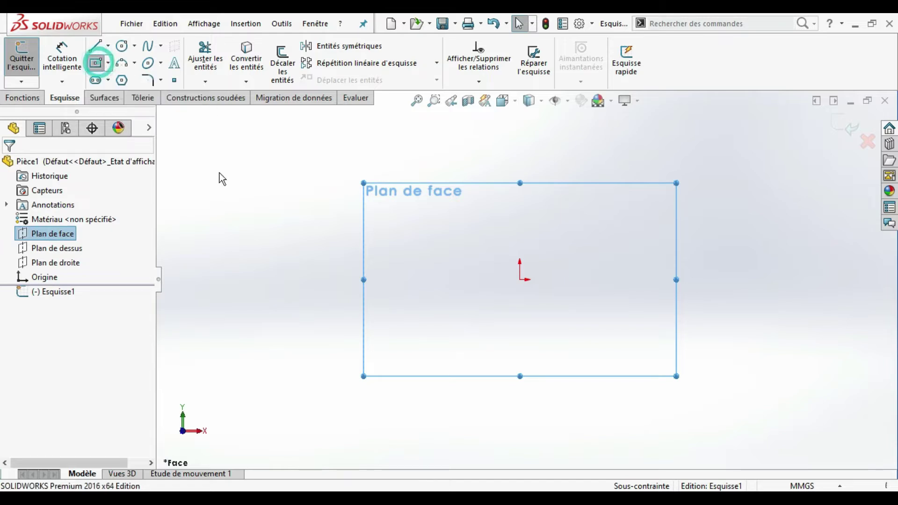
{"action": "left_click", "coordinate": [519, 280]}
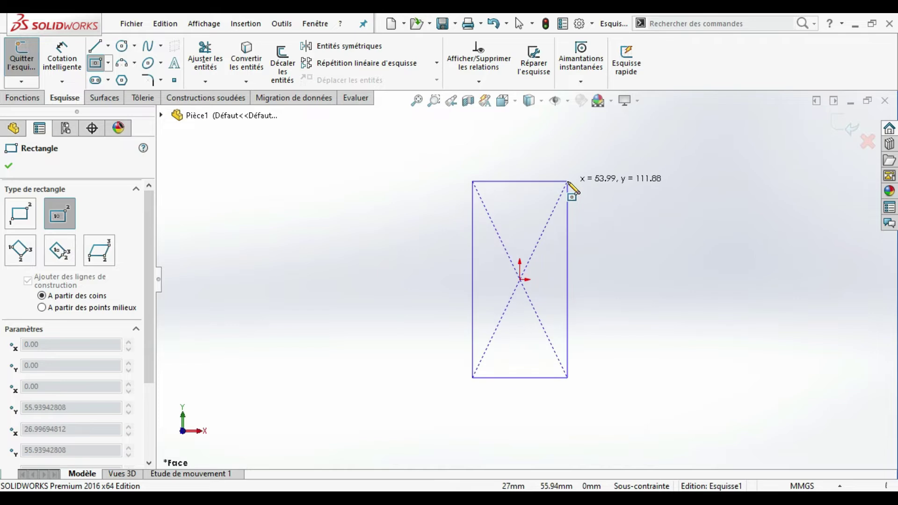
{"action": "left_click", "coordinate": [568, 181]}
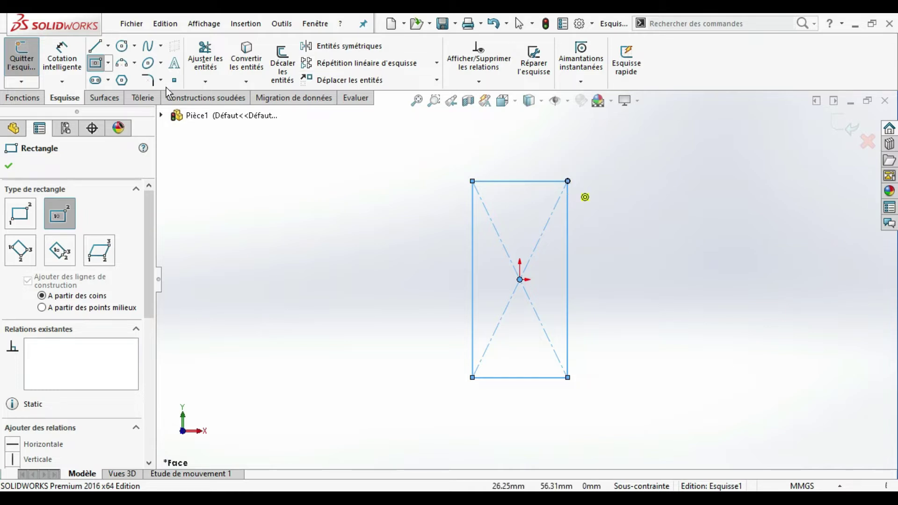
{"action": "left_click", "coordinate": [62, 57]}
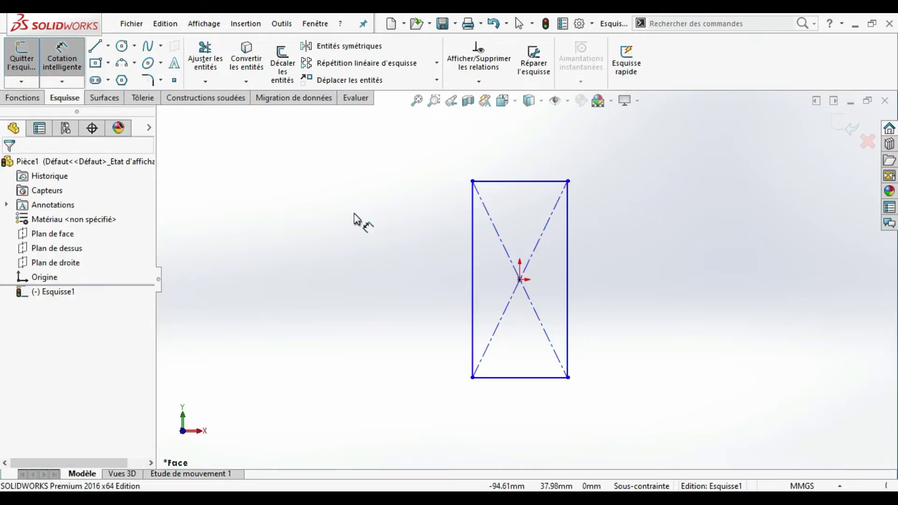
Dimension the rectangle's right edge to 3386 mm and its bottom edge to 1520 mm
{"action": "left_click", "coordinate": [570, 234]}
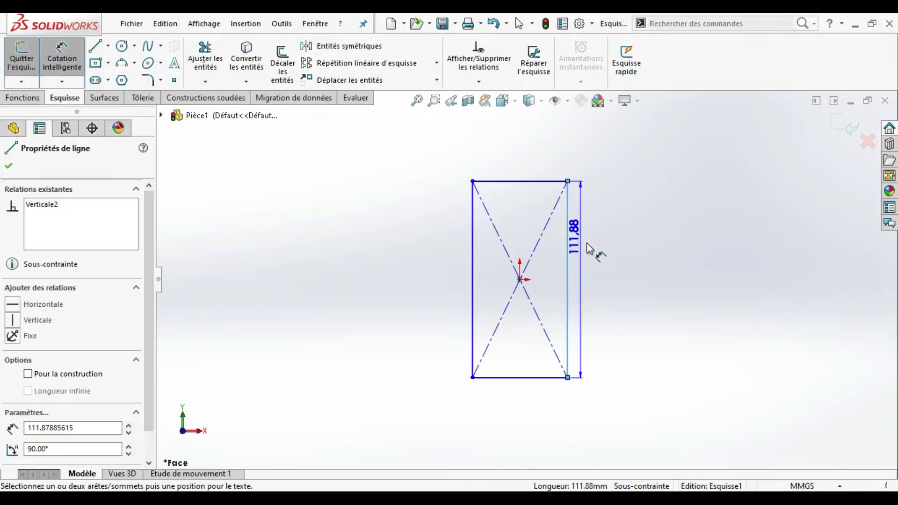
{"action": "left_click", "coordinate": [611, 263]}
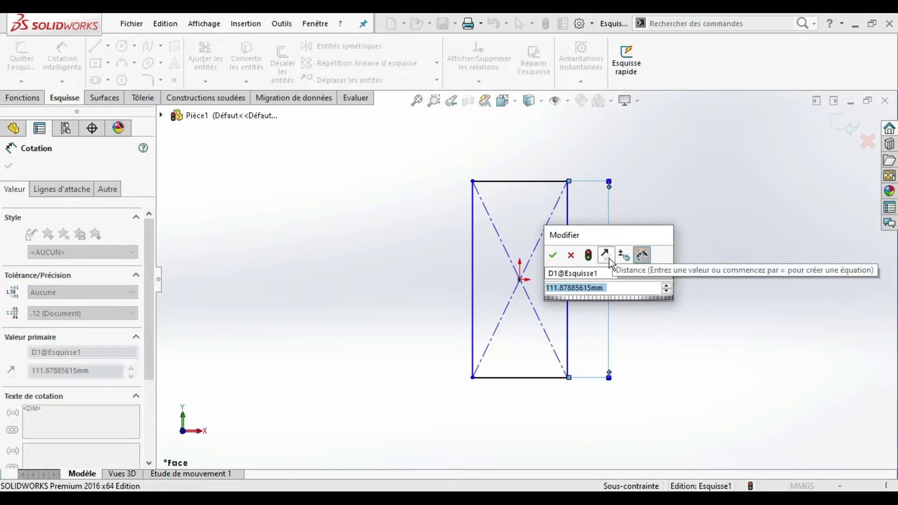
{"action": "type", "text": "3386"}
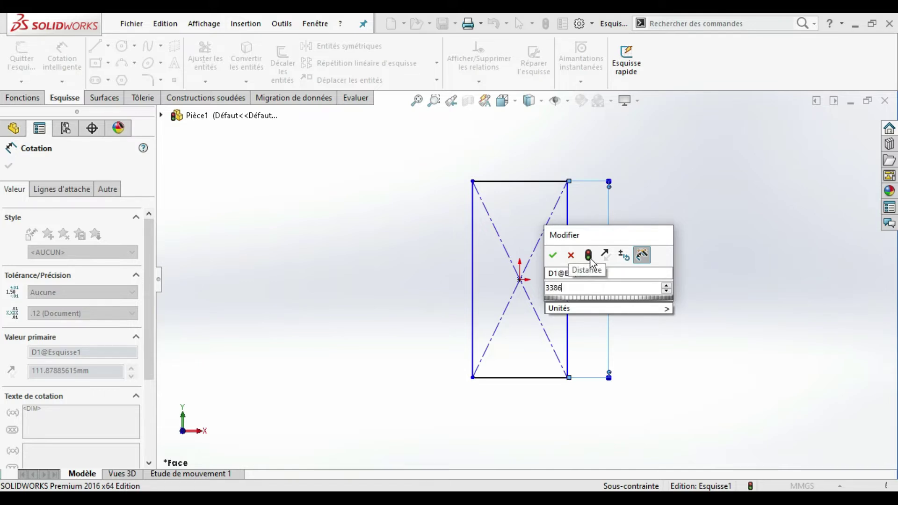
{"action": "left_click", "coordinate": [589, 255]}
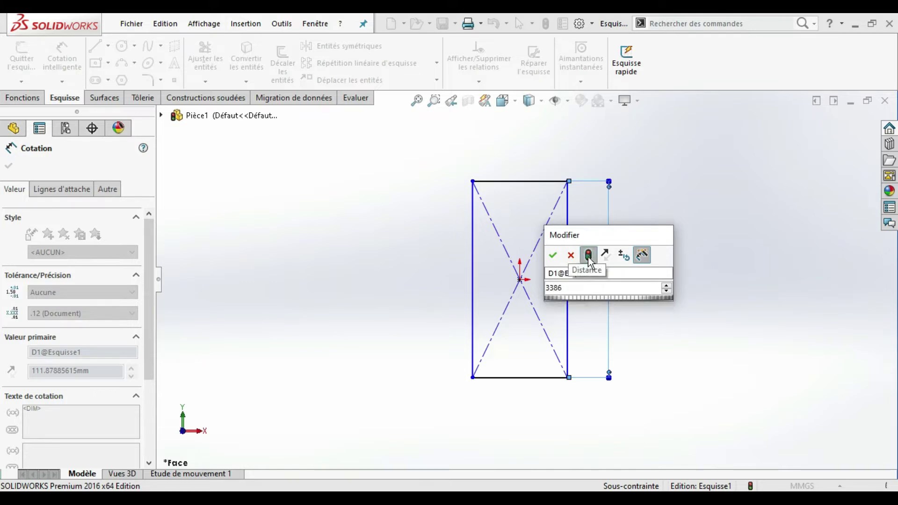
{"action": "left_click", "coordinate": [552, 255]}
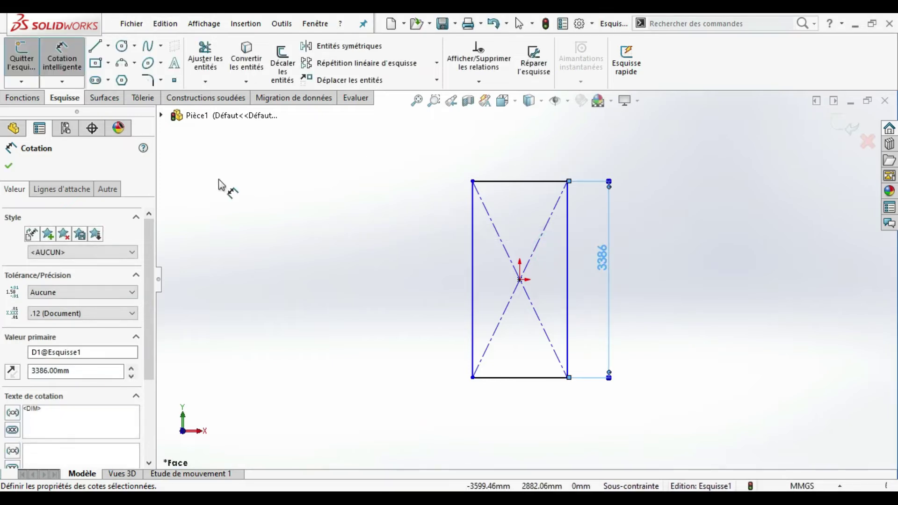
{"action": "left_click", "coordinate": [517, 379]}
{"action": "left_click", "coordinate": [523, 415]}
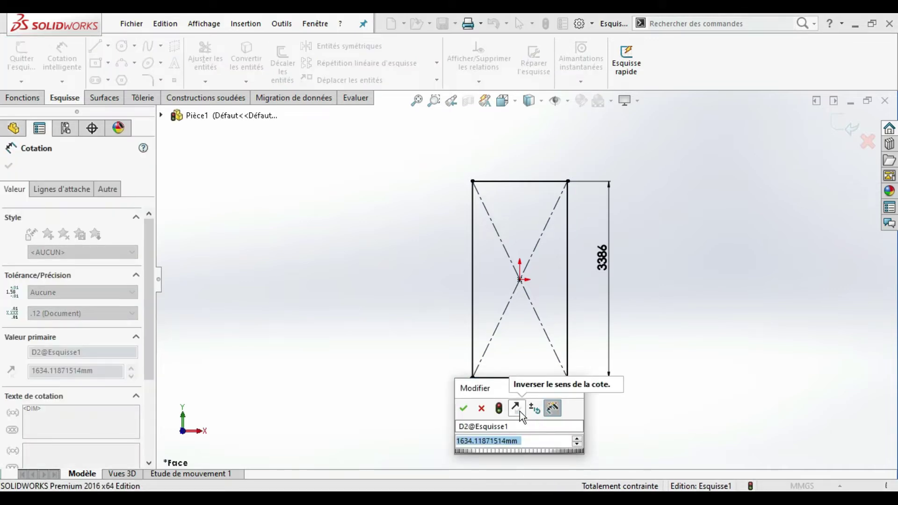
{"action": "type", "text": "1520"}
{"action": "key", "text": "Return"}
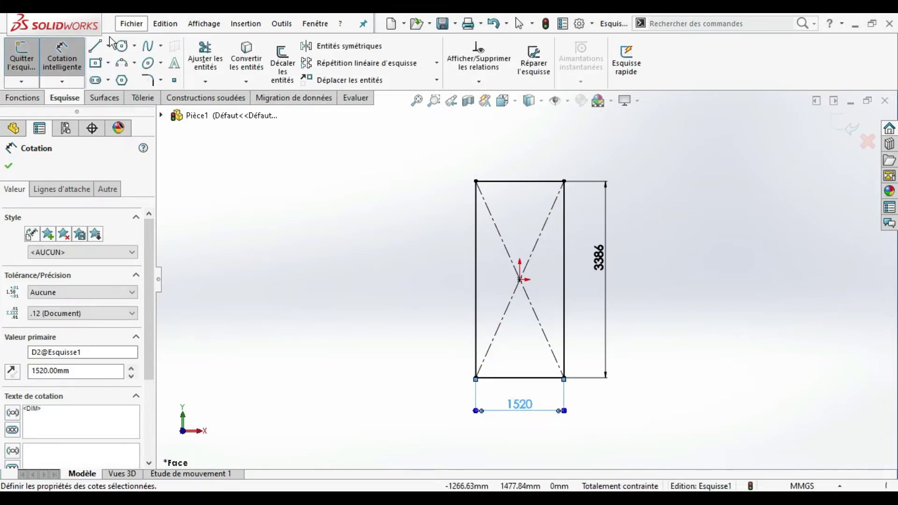
{"action": "left_click", "coordinate": [104, 46]}
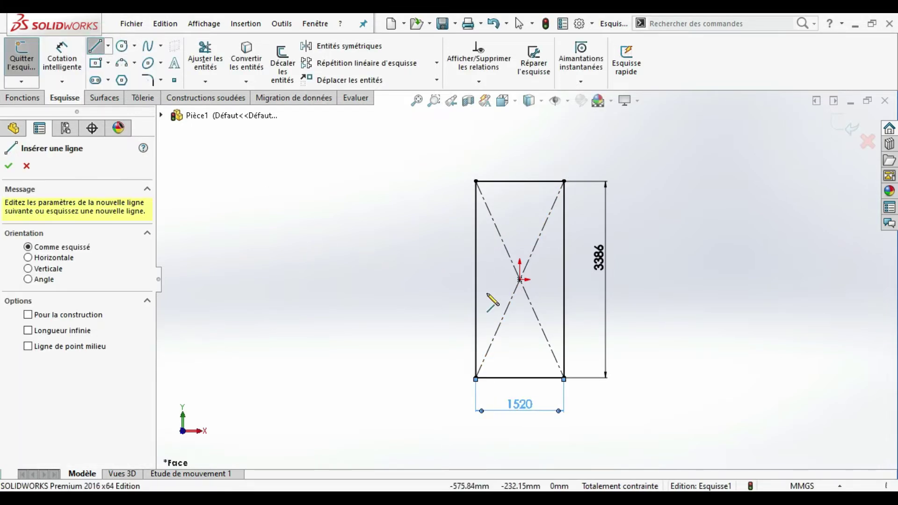
Draw a vertical line from the rectangle's top edge to its bottom edge
{"action": "left_click", "coordinate": [497, 182]}
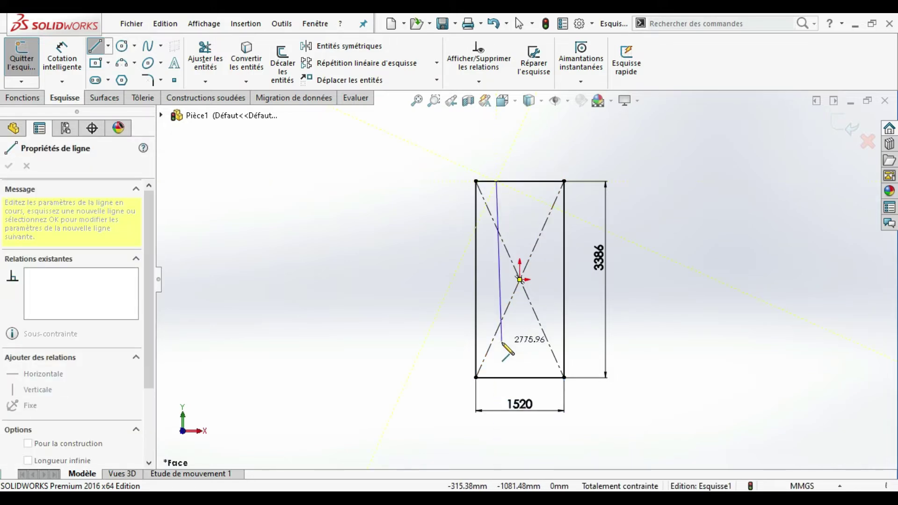
{"action": "left_click", "coordinate": [502, 378]}
{"action": "key", "text": "Escape"}
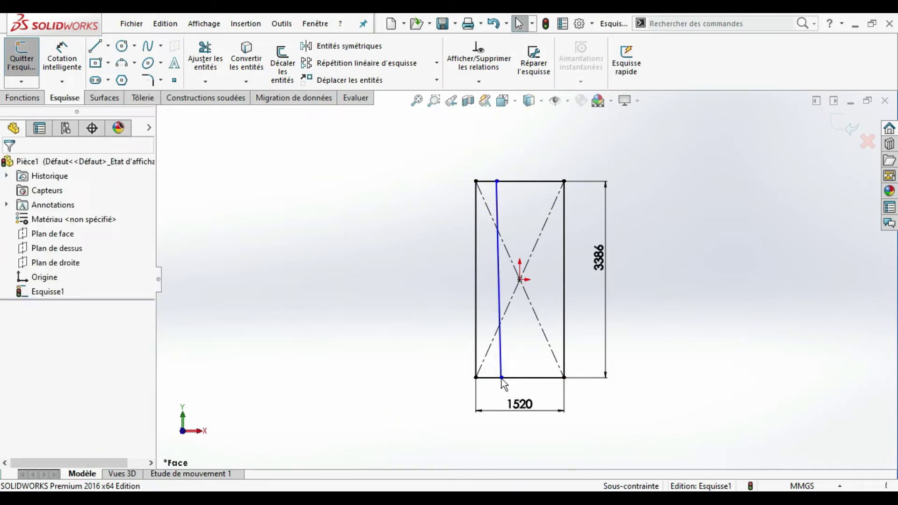
{"action": "left_click", "coordinate": [502, 355]}
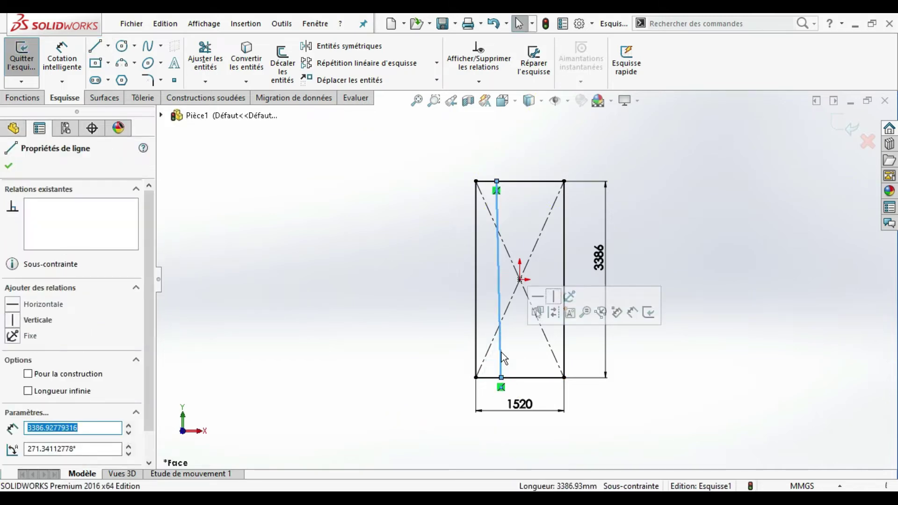
{"action": "left_click", "coordinate": [553, 297]}
{"action": "key", "text": "Escape"}
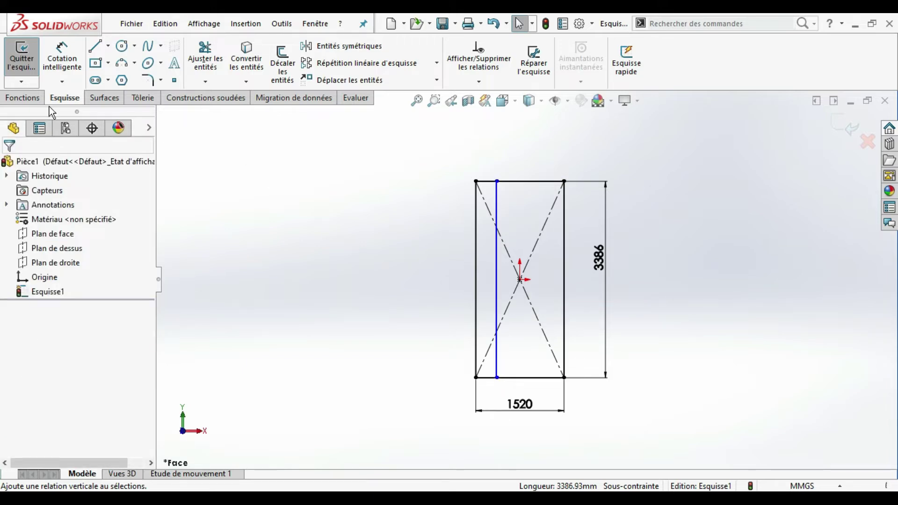
Draw a second top-to-bottom line beside the first one
{"action": "left_click", "coordinate": [96, 47]}
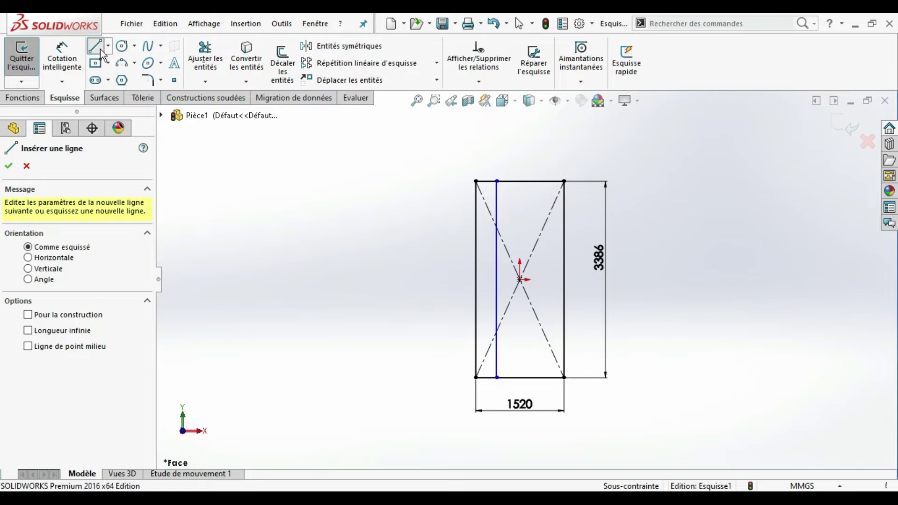
{"action": "left_click", "coordinate": [520, 182]}
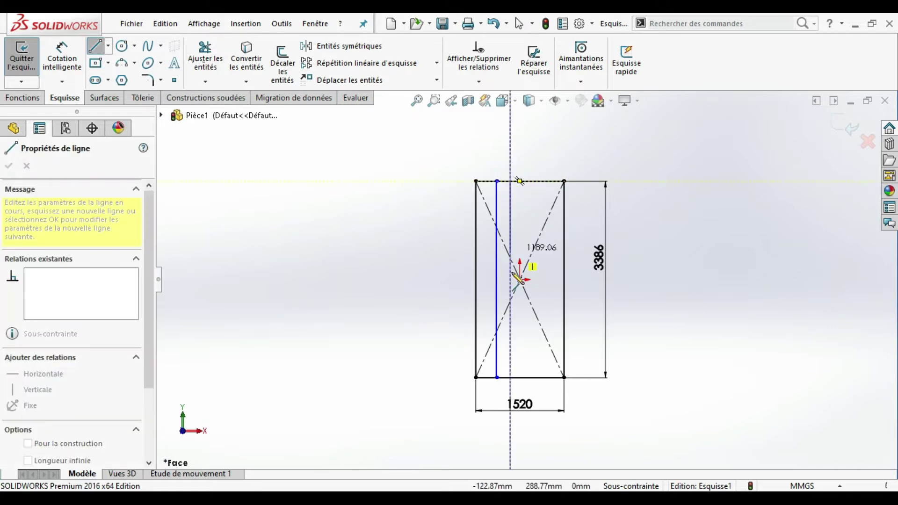
{"action": "left_click", "coordinate": [511, 378]}
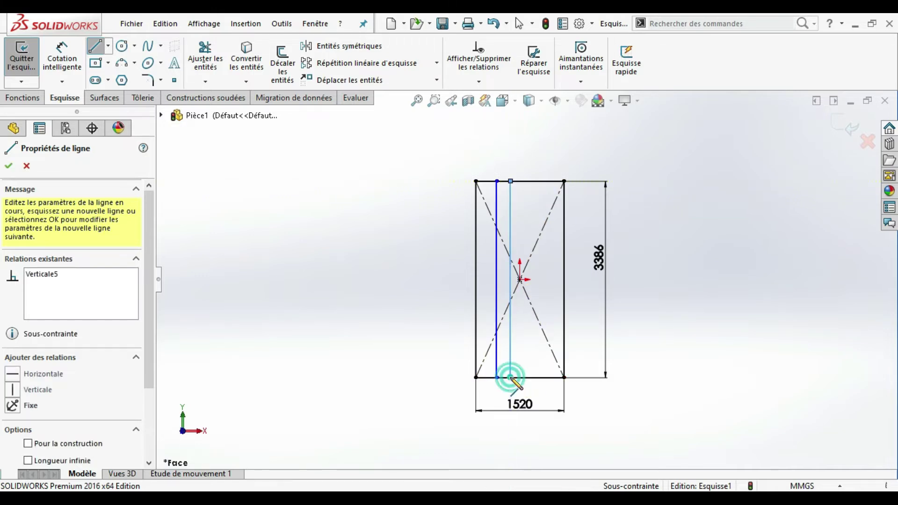
{"action": "key", "text": "Escape"}
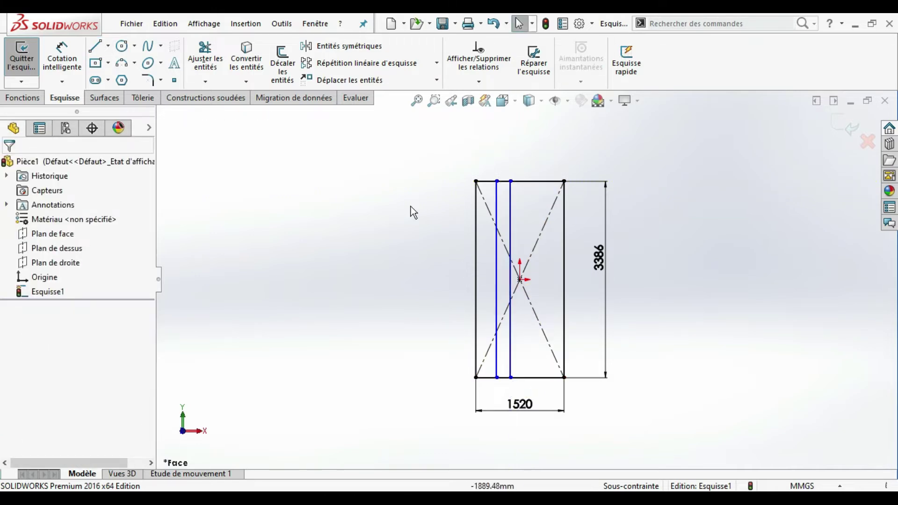
{"action": "left_click", "coordinate": [65, 52]}
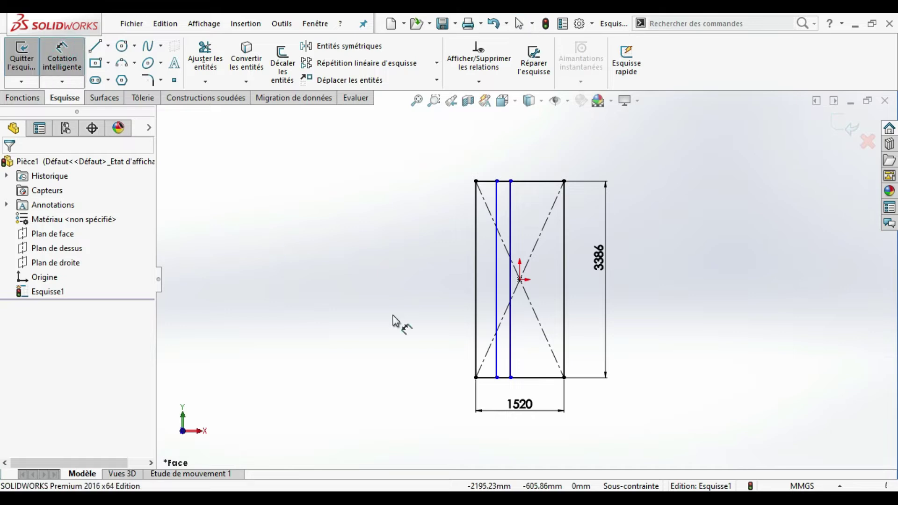
Dimension the first inner line 300 mm from the rectangle's left edge
{"action": "left_click", "coordinate": [497, 367]}
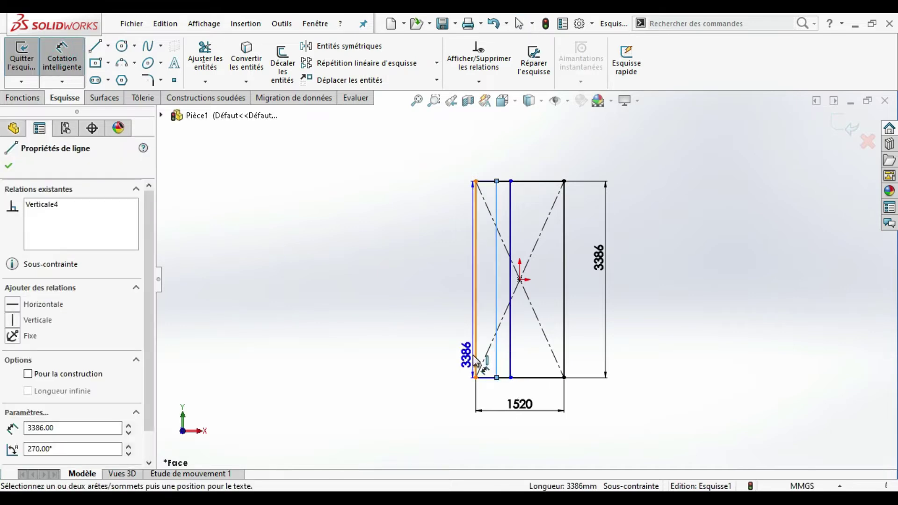
{"action": "left_click", "coordinate": [476, 370]}
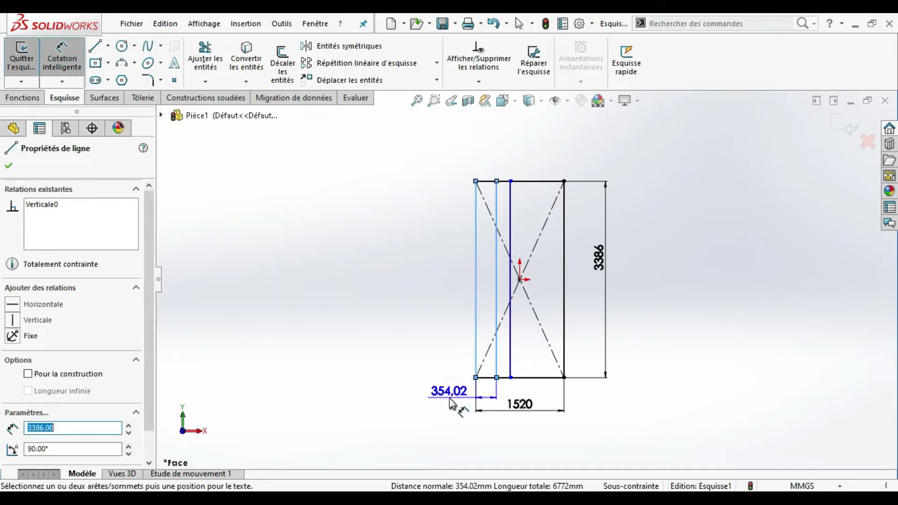
{"action": "left_click", "coordinate": [452, 402]}
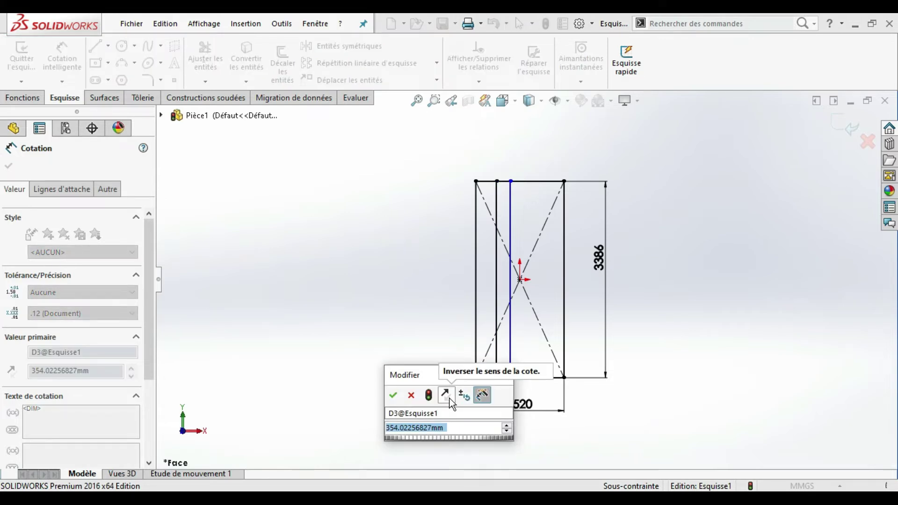
{"action": "type", "text": "3"}
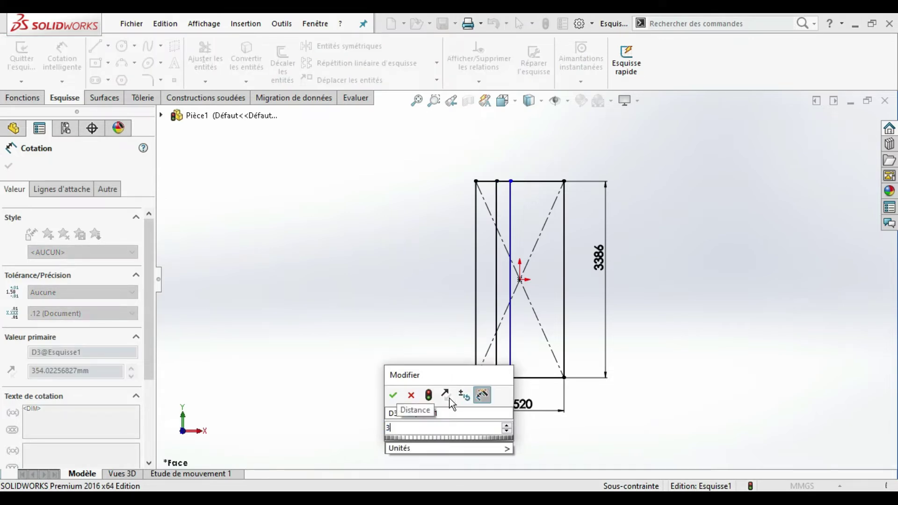
{"action": "type", "text": "00"}
{"action": "key", "text": "Return"}
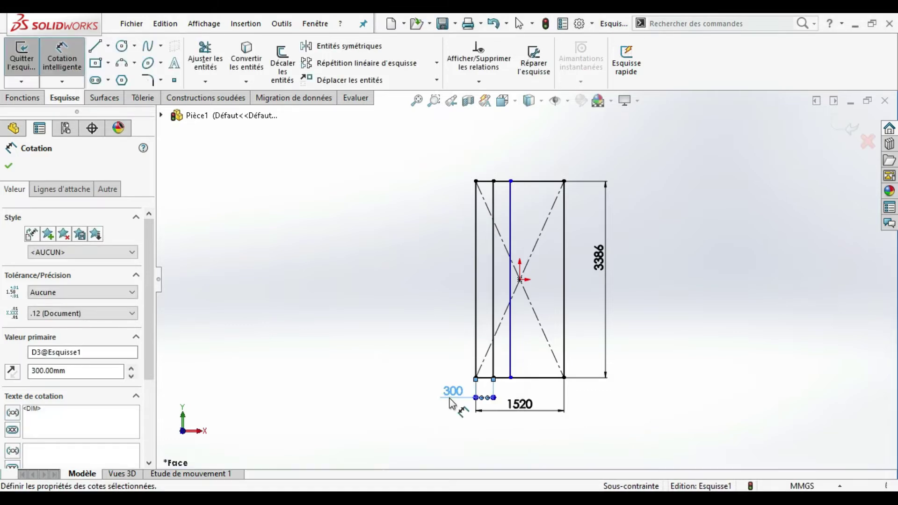
Set the spacing between the two inner lines to 300 mm and exit the sketch
{"action": "left_click", "coordinate": [494, 330]}
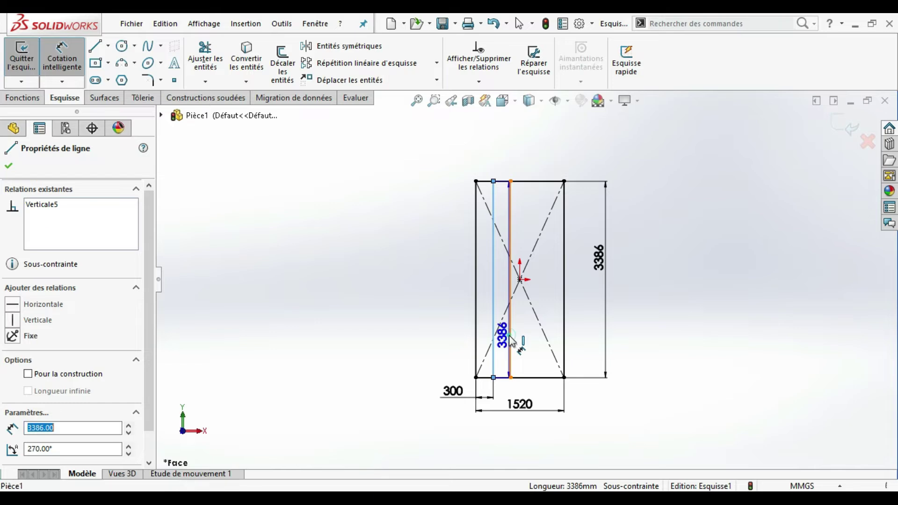
{"action": "left_click", "coordinate": [511, 339]}
{"action": "left_click", "coordinate": [410, 354]}
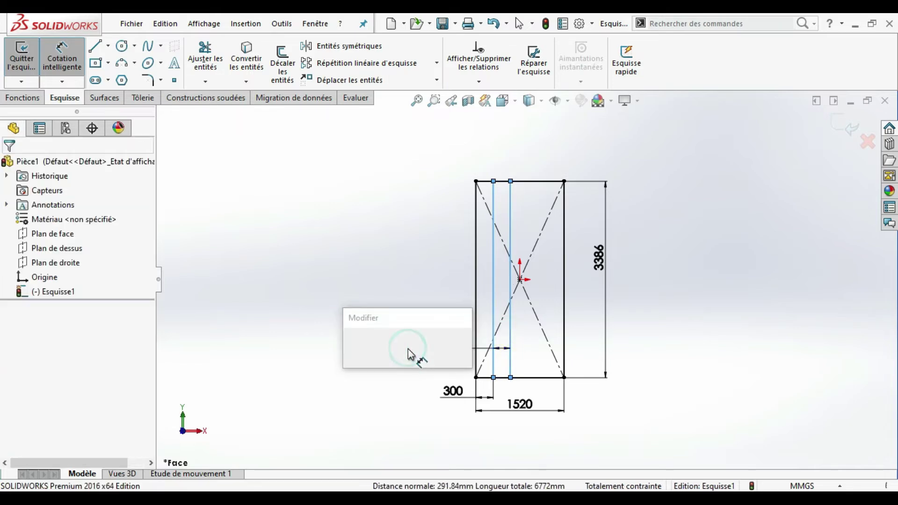
{"action": "type", "text": "300"}
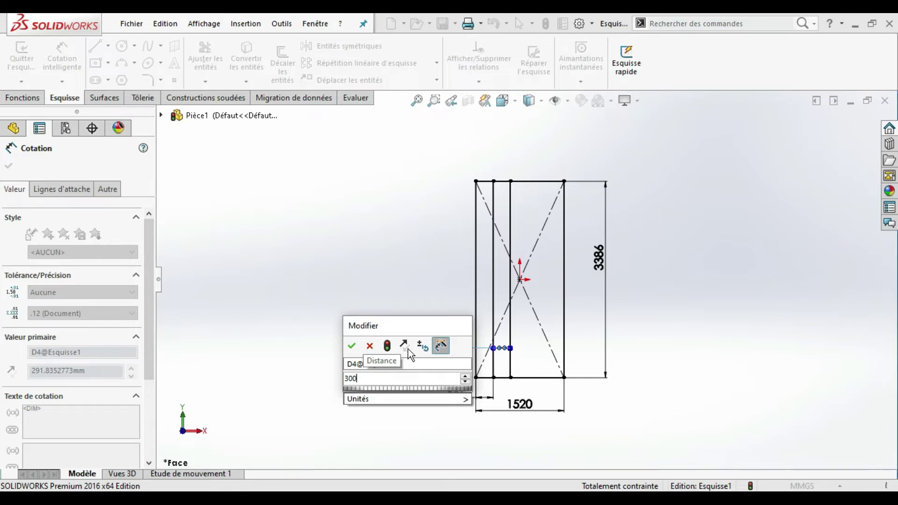
{"action": "key", "text": "Return"}
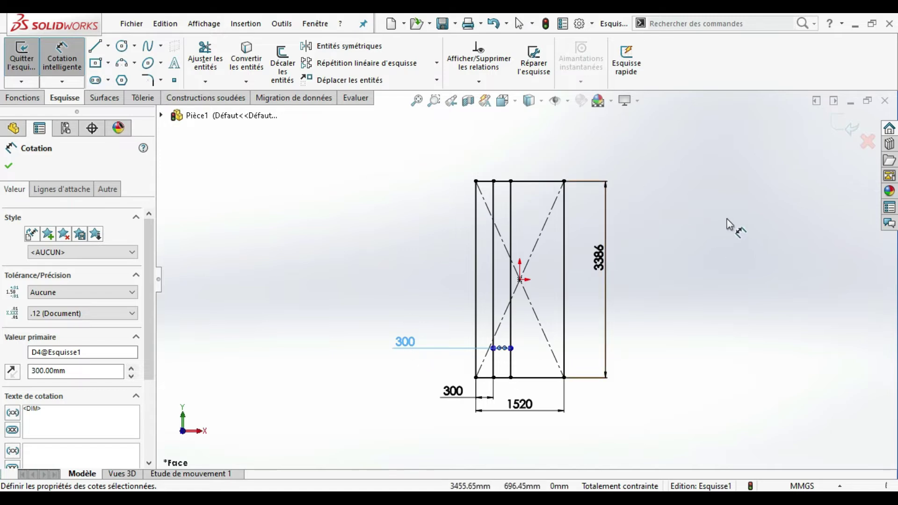
{"action": "left_click", "coordinate": [839, 130]}
Start an Elément mécano-soudé with the top, right, bottom and left frame lines as its path
{"action": "left_click", "coordinate": [773, 132]}
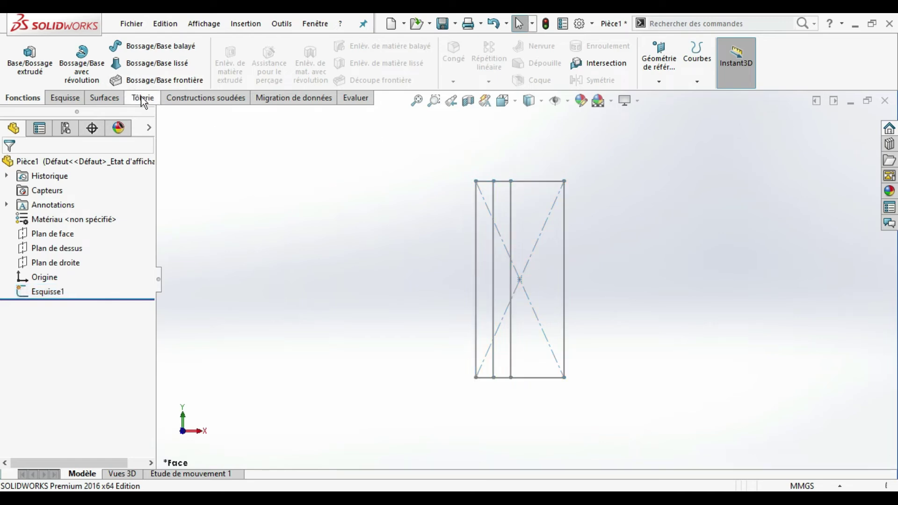
{"action": "left_click", "coordinate": [194, 104]}
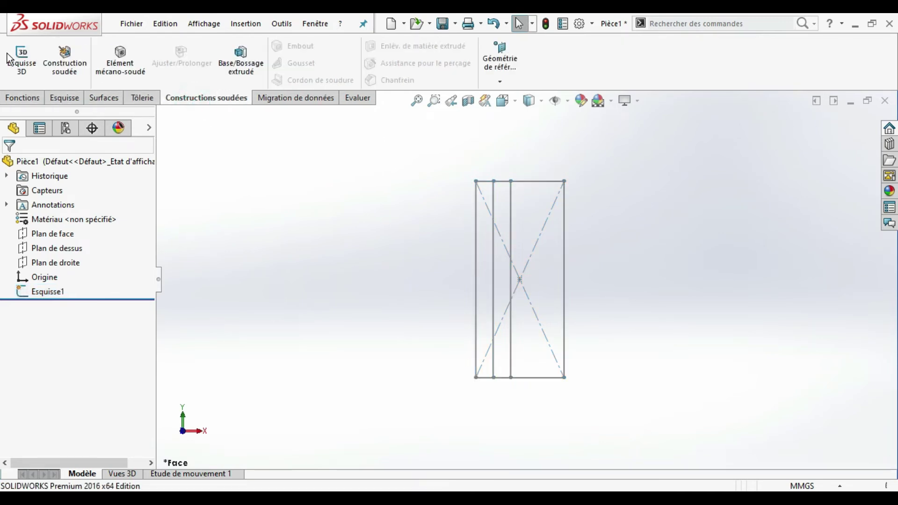
{"action": "left_click", "coordinate": [143, 61]}
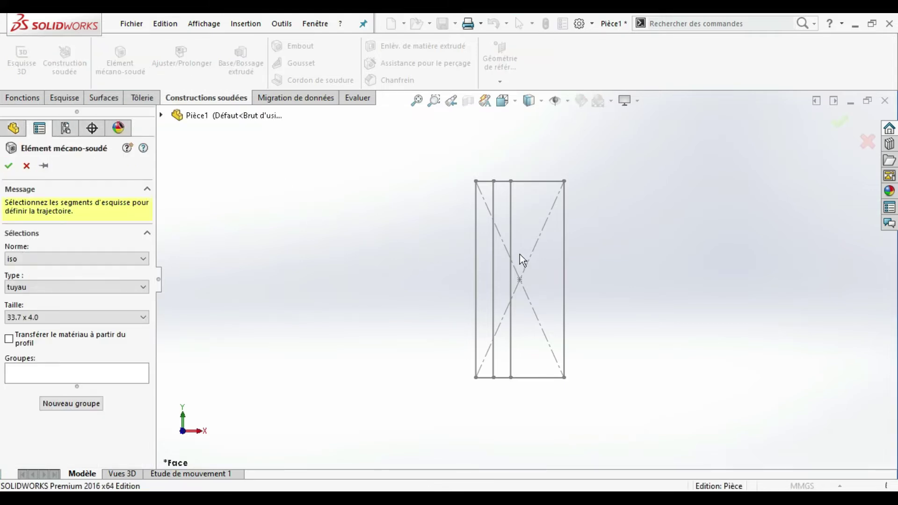
{"action": "left_click", "coordinate": [543, 181]}
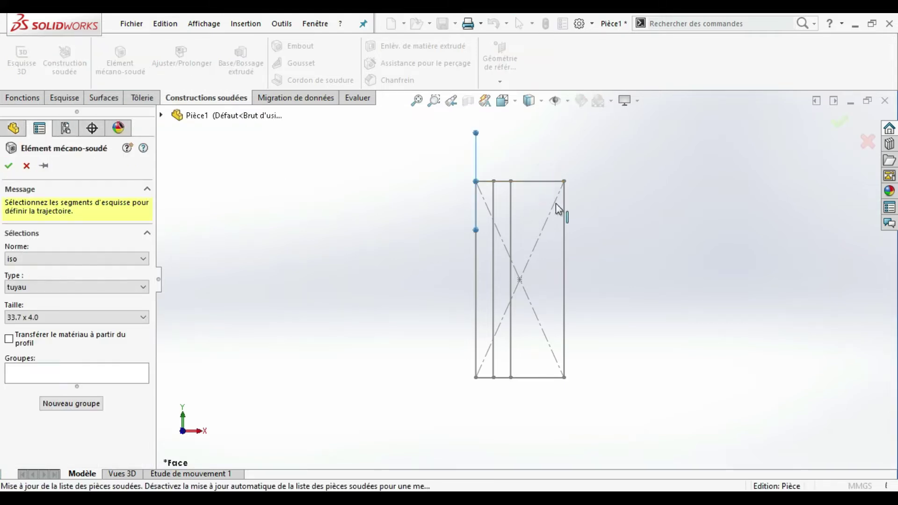
{"action": "left_click", "coordinate": [564, 215]}
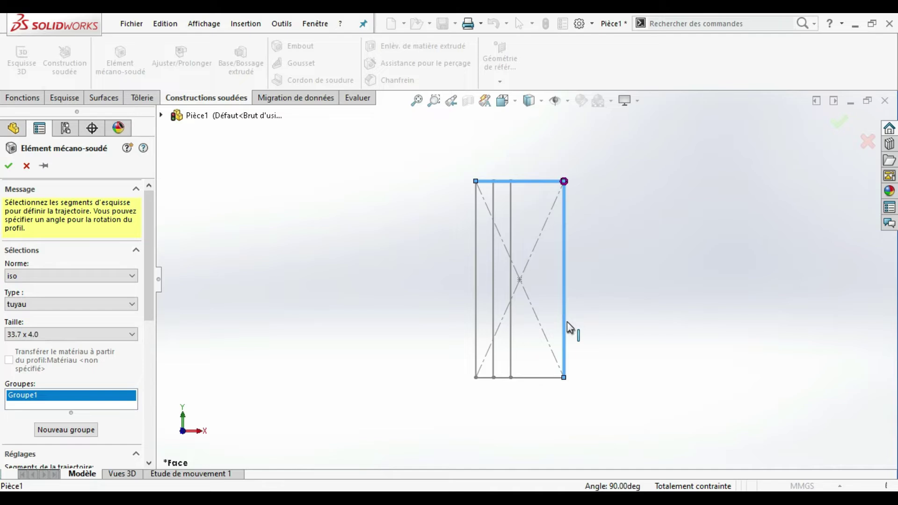
{"action": "left_click", "coordinate": [537, 379]}
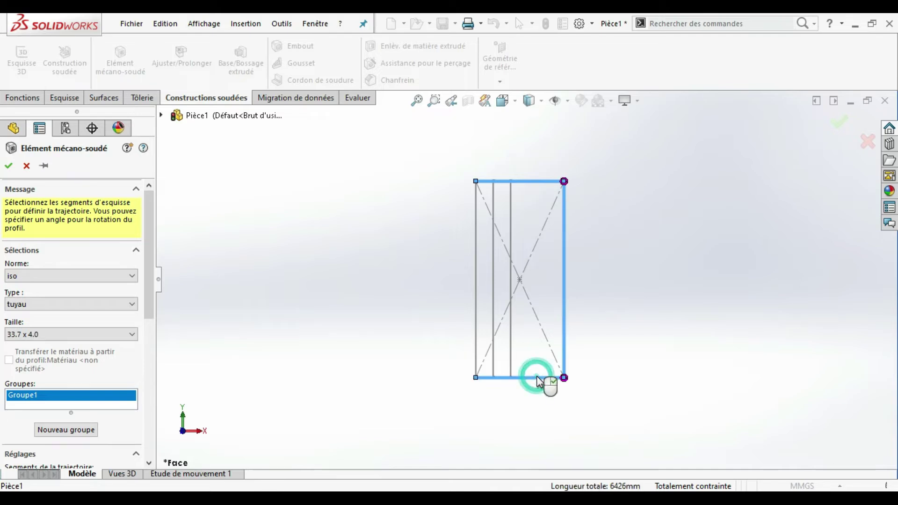
{"action": "left_click", "coordinate": [476, 318]}
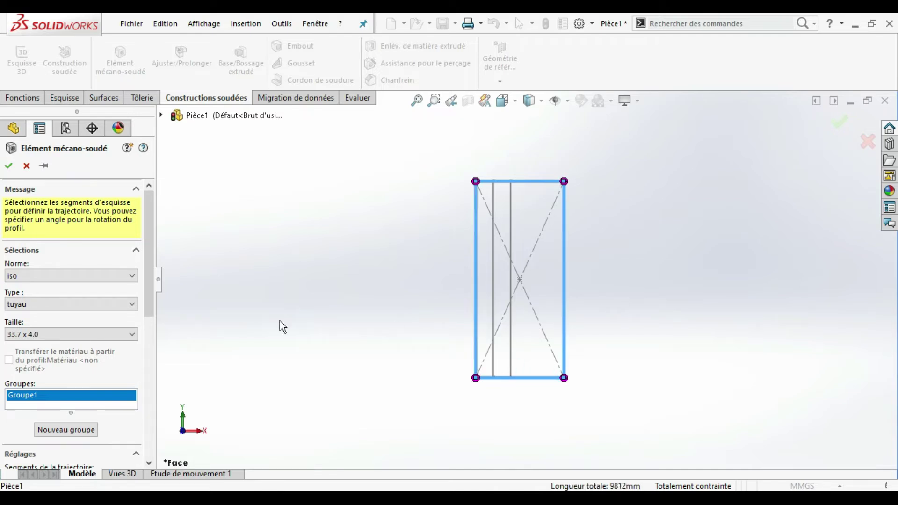
{"action": "left_click_drag", "start_coordinate": [151, 257], "coordinate": [147, 398]}
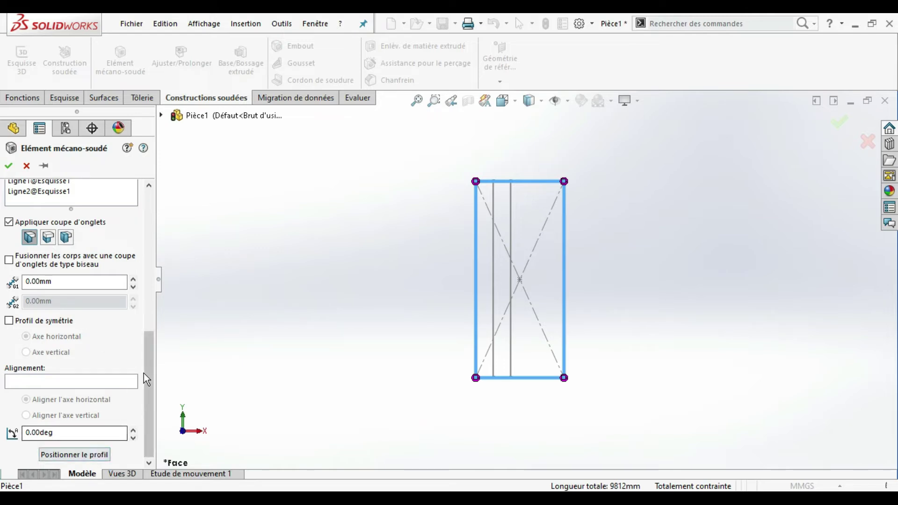
{"action": "left_click_drag", "start_coordinate": [147, 372], "coordinate": [148, 245]}
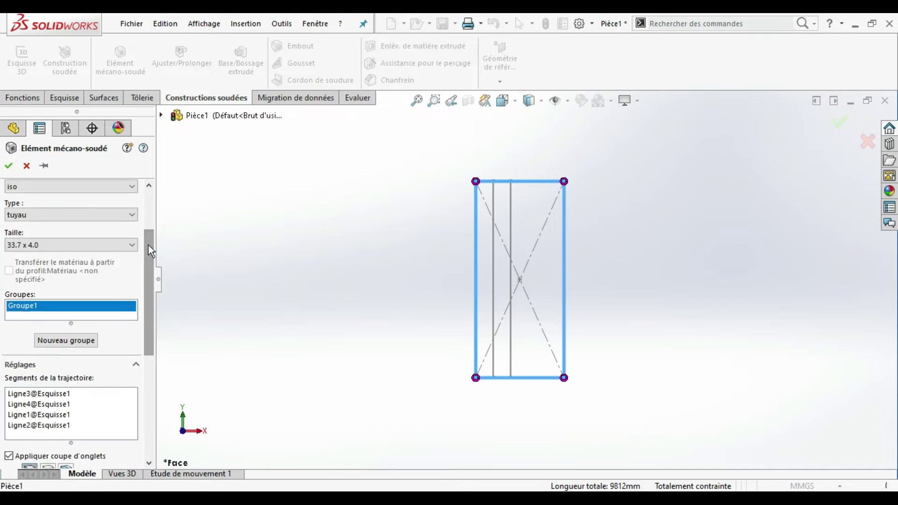
{"action": "left_click", "coordinate": [93, 218]}
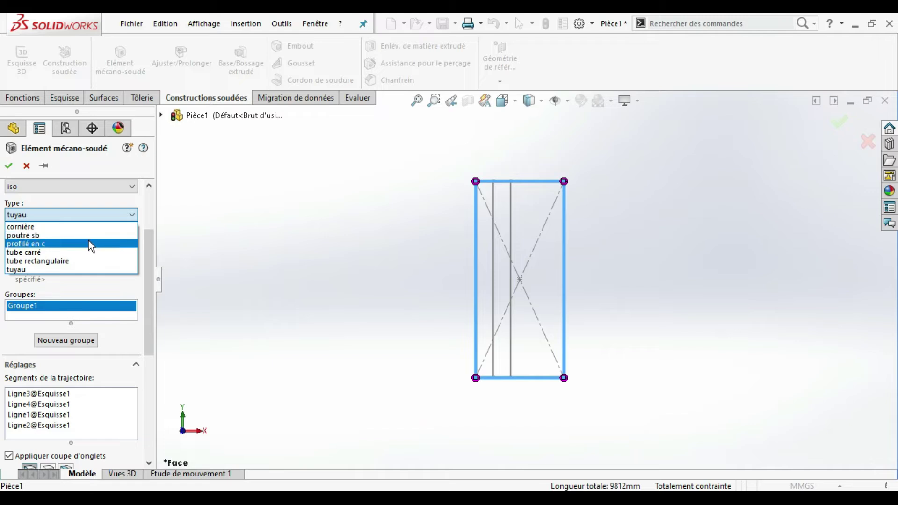
Choose the tube carré profile type at size 80 x 80 x 5
{"action": "left_click", "coordinate": [88, 251]}
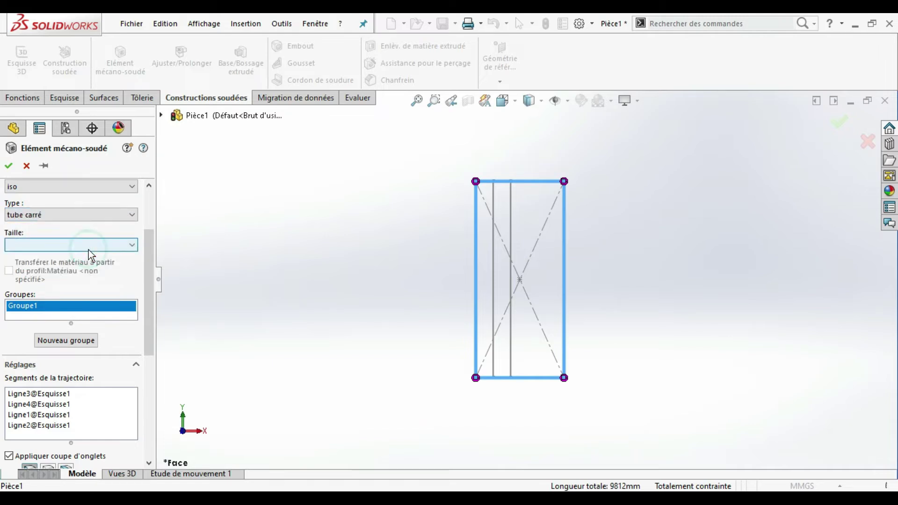
{"action": "left_click", "coordinate": [88, 245]}
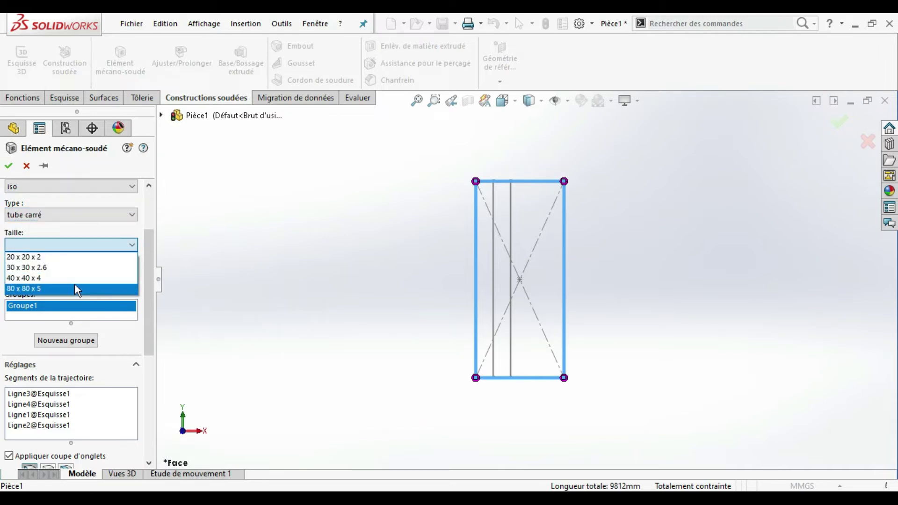
{"action": "left_click", "coordinate": [77, 286]}
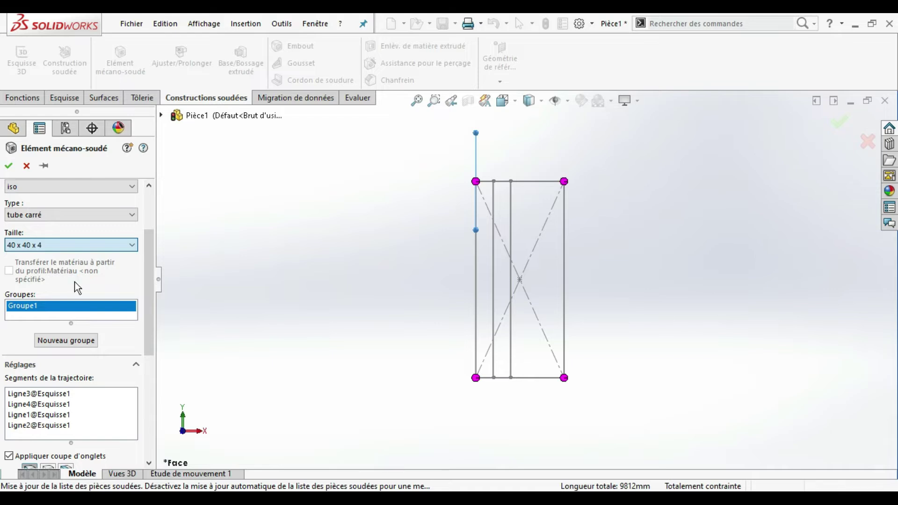
{"action": "scroll", "coordinate": [96, 249], "scroll_direction": "down", "scroll_amount": 1}
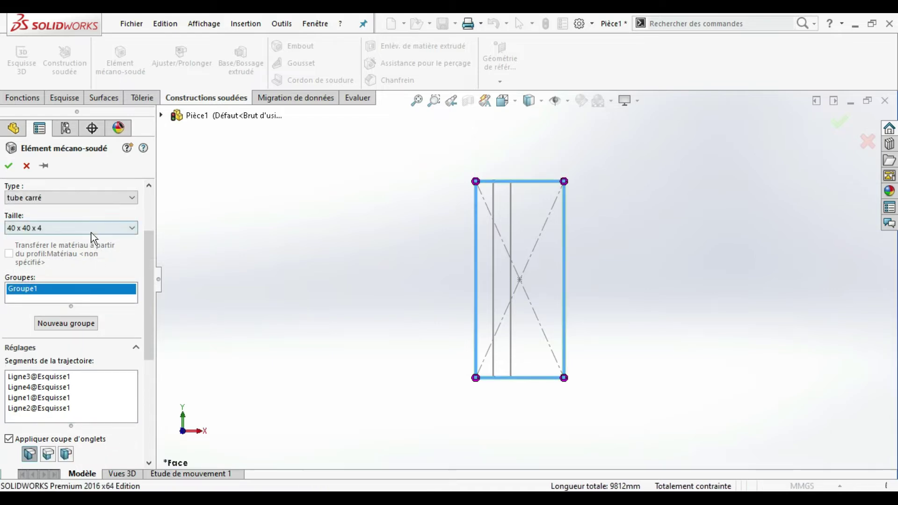
{"action": "left_click", "coordinate": [93, 224]}
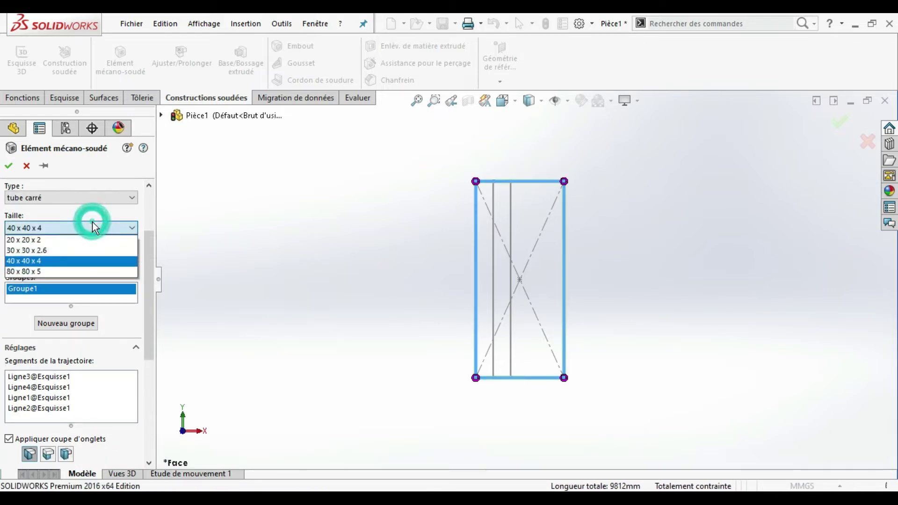
{"action": "left_click", "coordinate": [77, 268]}
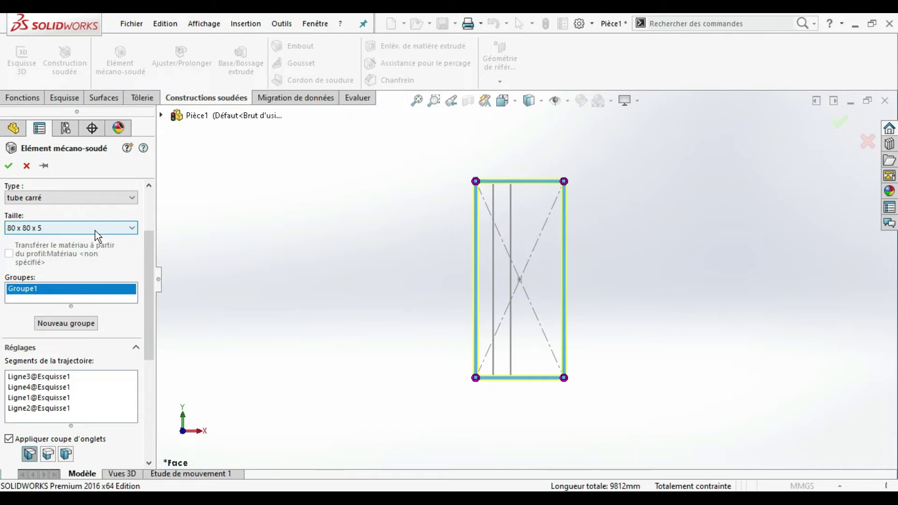
Inspect the mitred top-left tube corner up close, then cancel the structural member
{"action": "left_click_drag", "start_coordinate": [146, 260], "coordinate": [154, 391]}
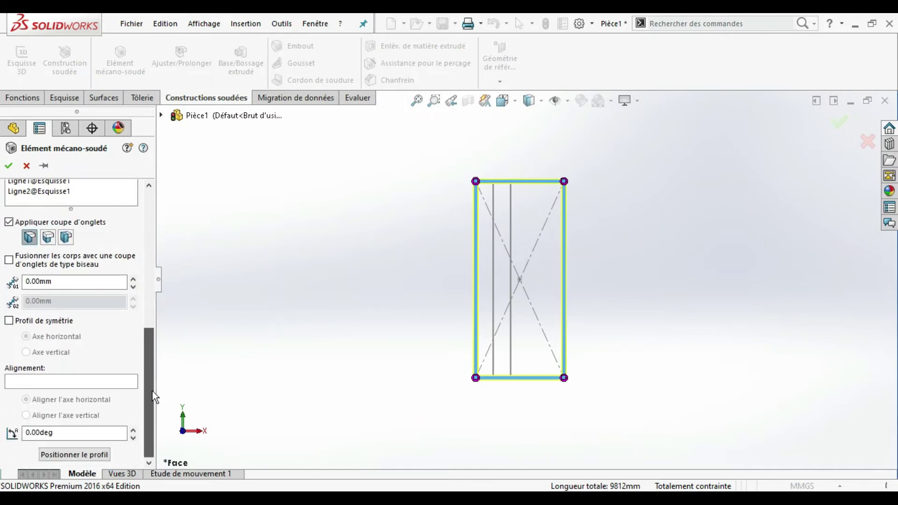
{"action": "left_click", "coordinate": [85, 455]}
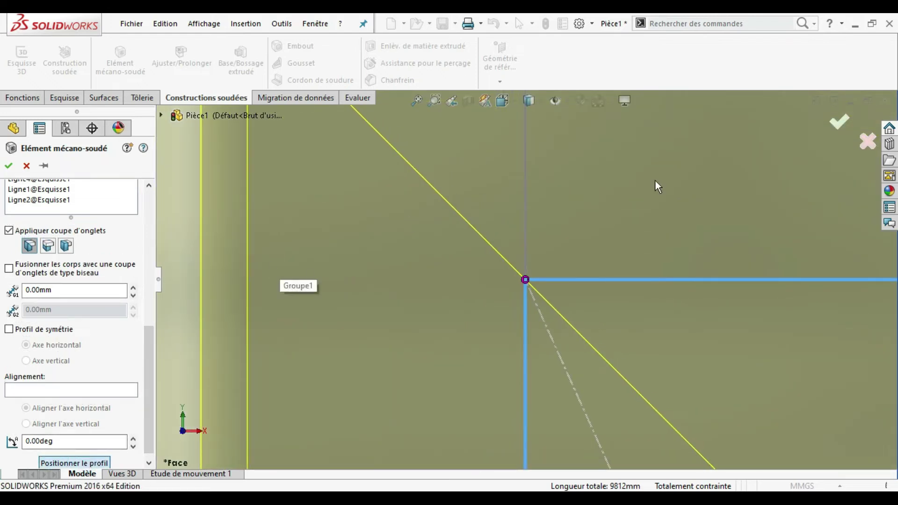
{"action": "left_click", "coordinate": [421, 104]}
{"action": "left_click", "coordinate": [434, 102]}
{"action": "left_click_drag", "start_coordinate": [439, 118], "coordinate": [485, 143]}
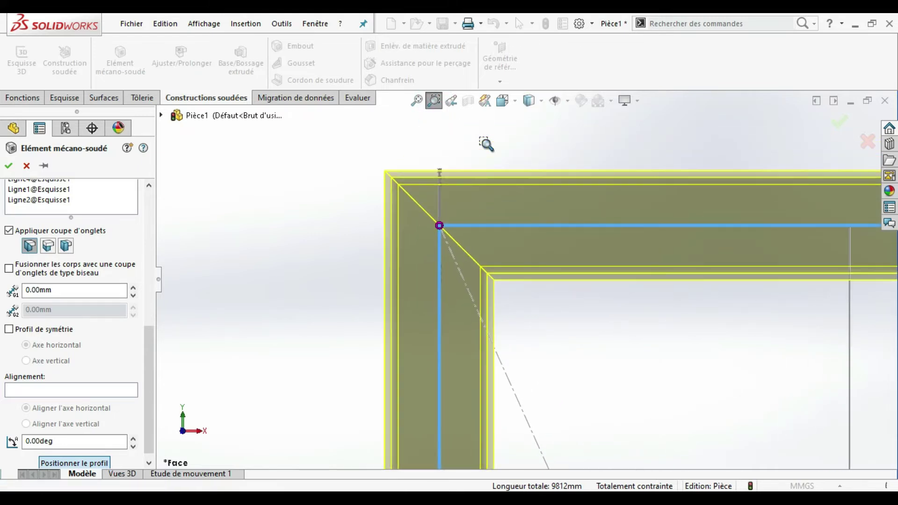
{"action": "right_click", "coordinate": [308, 185]}
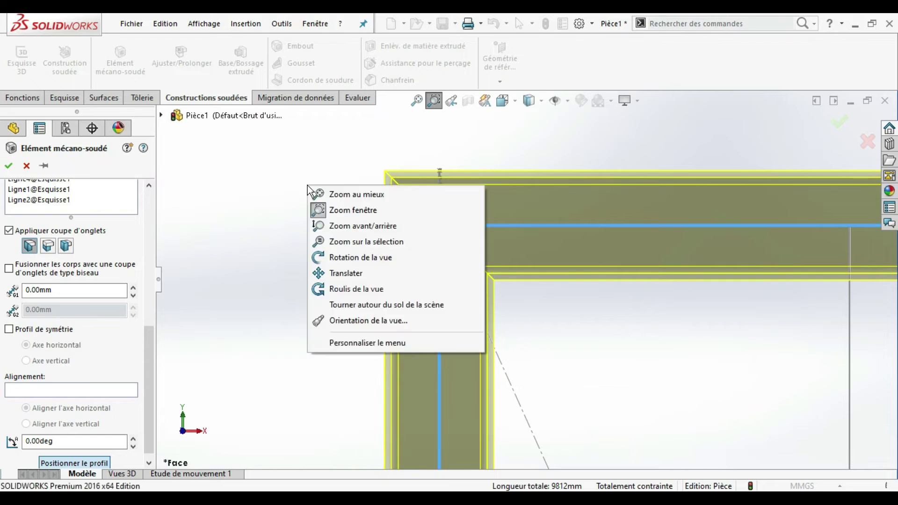
{"action": "left_click", "coordinate": [338, 257]}
{"action": "left_click_drag", "start_coordinate": [338, 254], "coordinate": [369, 257]}
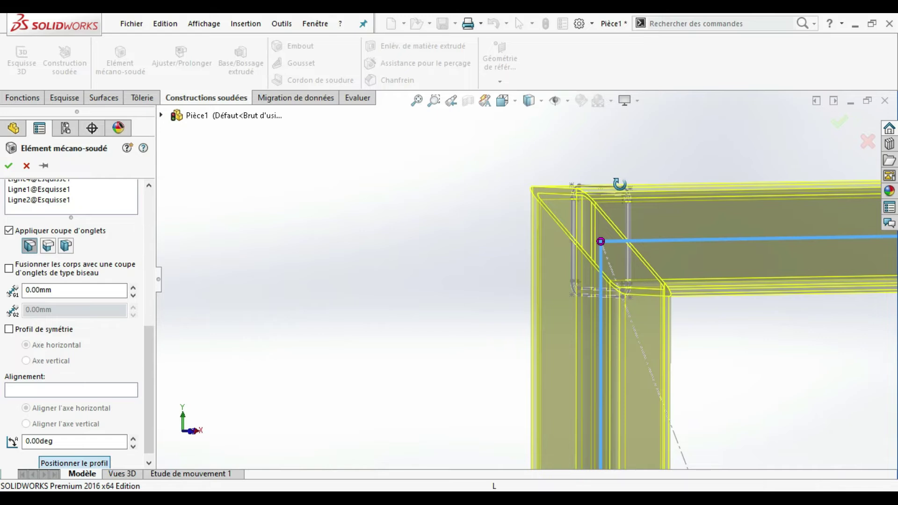
{"action": "key", "text": "Escape"}
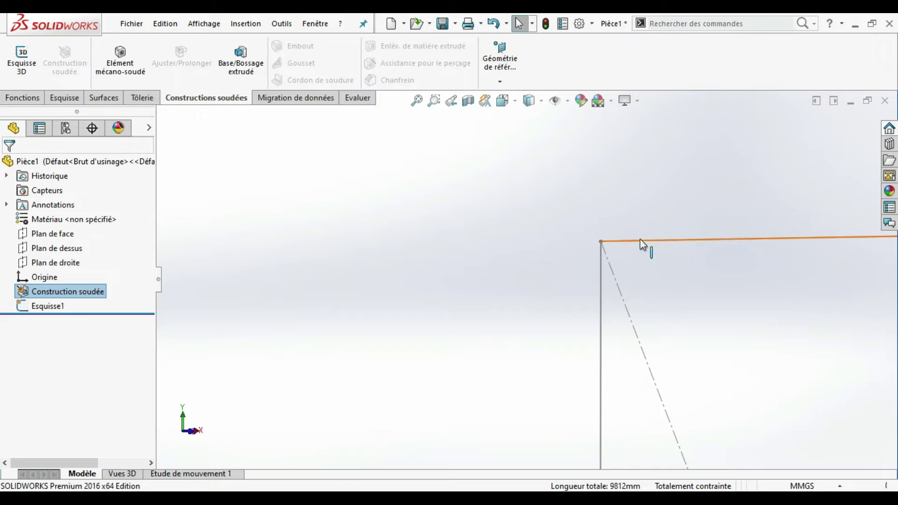
Start a new structural member along the right, top, left and bottom frame lines
{"action": "left_click", "coordinate": [421, 101]}
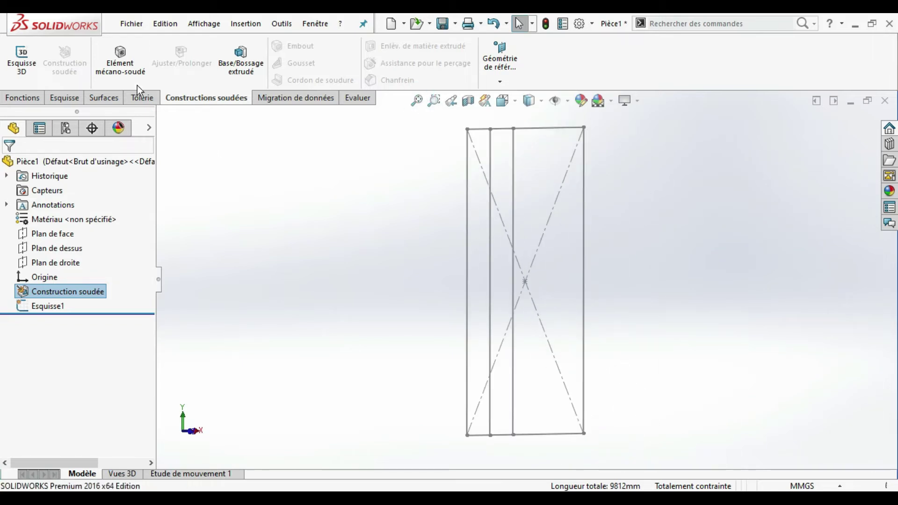
{"action": "left_click", "coordinate": [132, 66]}
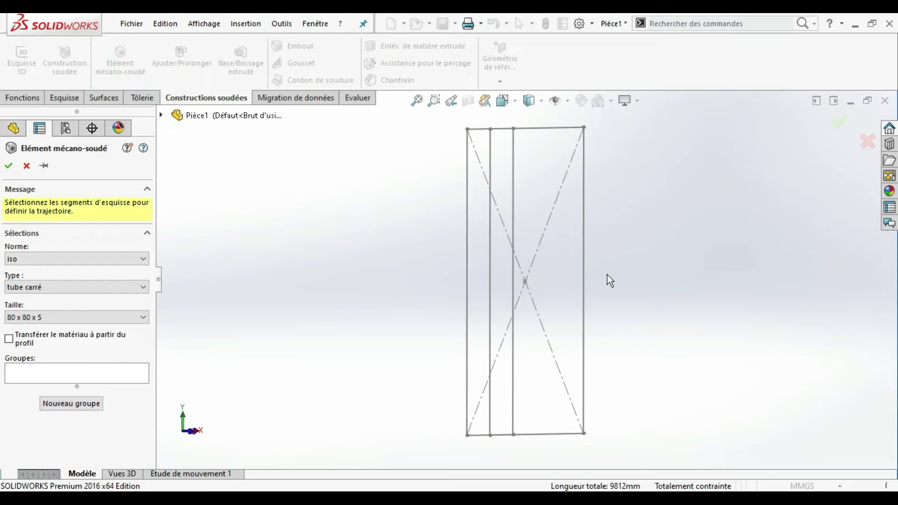
{"action": "left_click", "coordinate": [584, 257]}
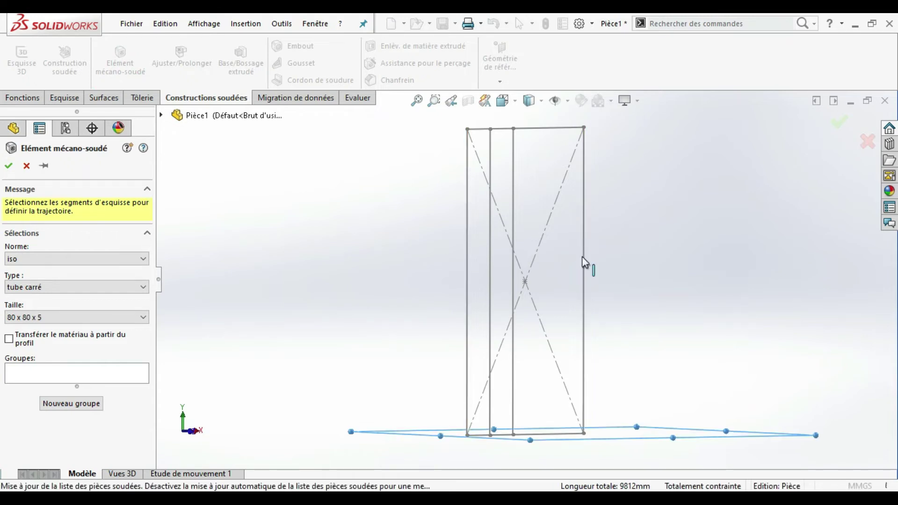
{"action": "left_click", "coordinate": [552, 130]}
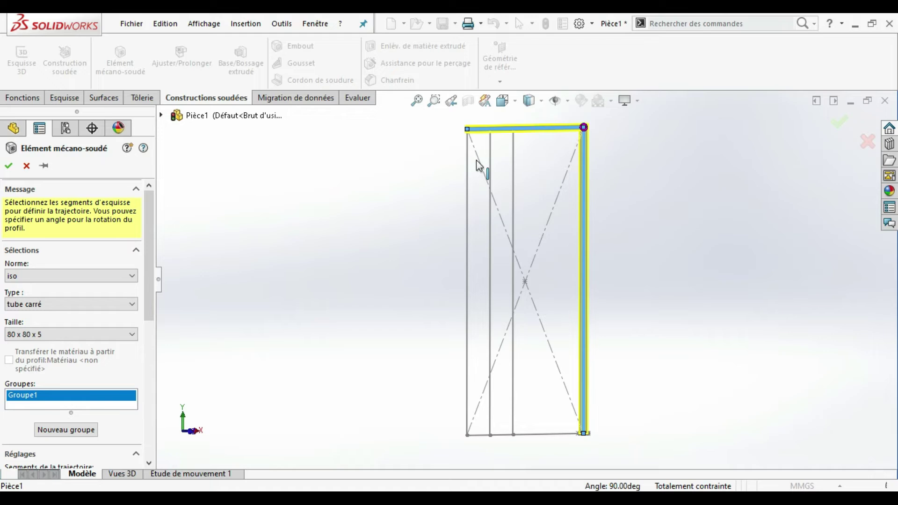
{"action": "left_click", "coordinate": [470, 170]}
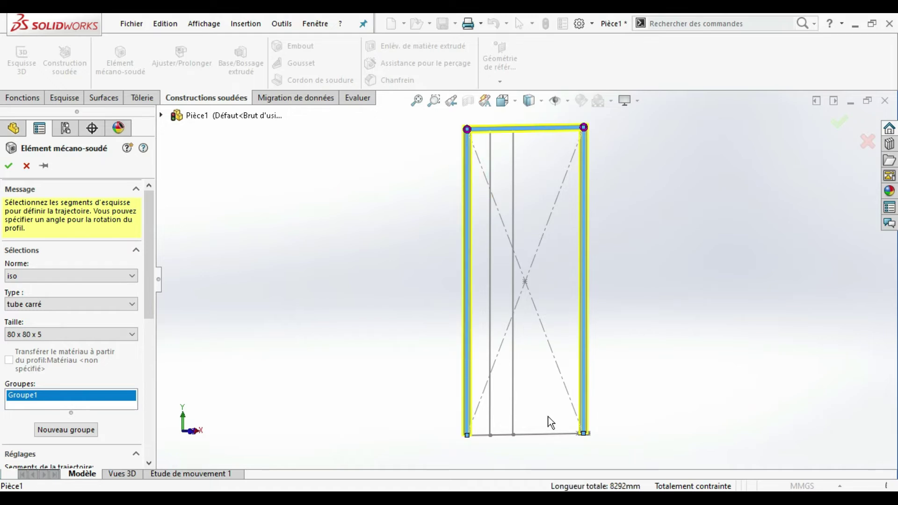
{"action": "left_click", "coordinate": [551, 436]}
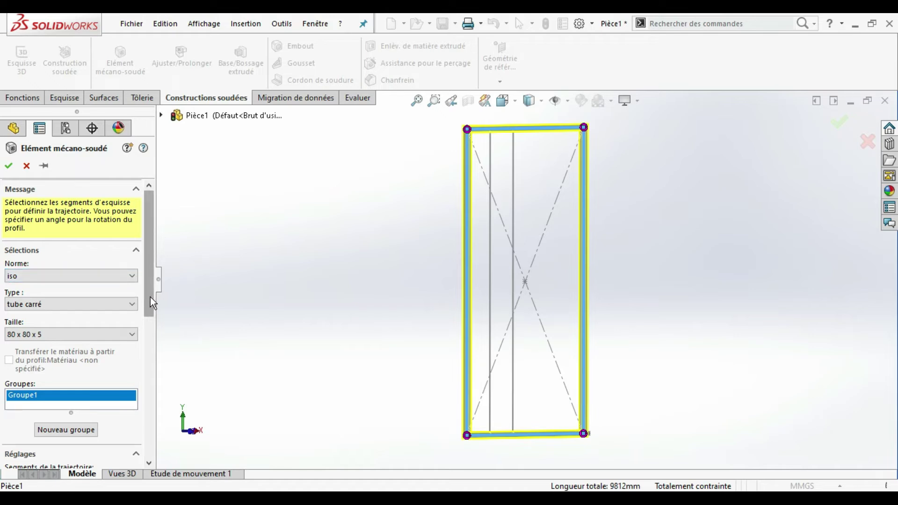
Anchor the 80×80×5 tube profile's corner on the sketch point and create the frame
{"action": "left_click_drag", "start_coordinate": [150, 297], "coordinate": [156, 430]}
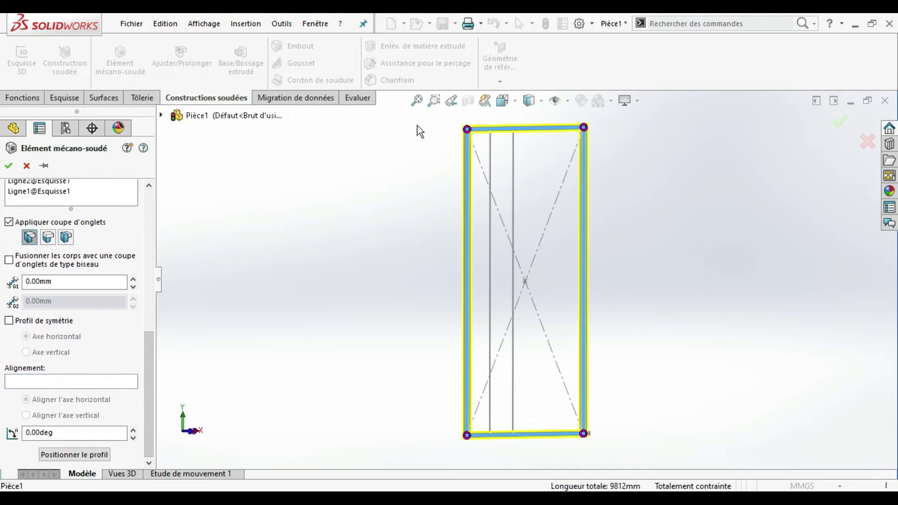
{"action": "left_click", "coordinate": [85, 454]}
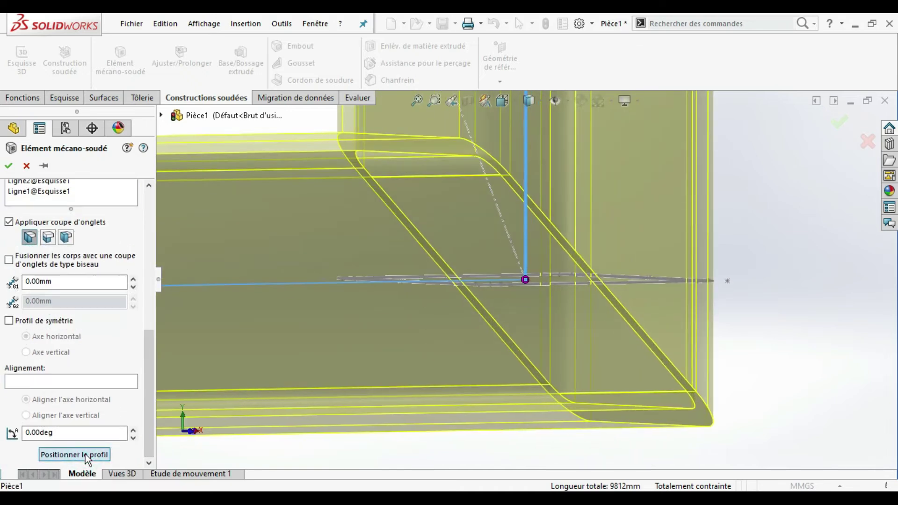
{"action": "left_click", "coordinate": [729, 280]}
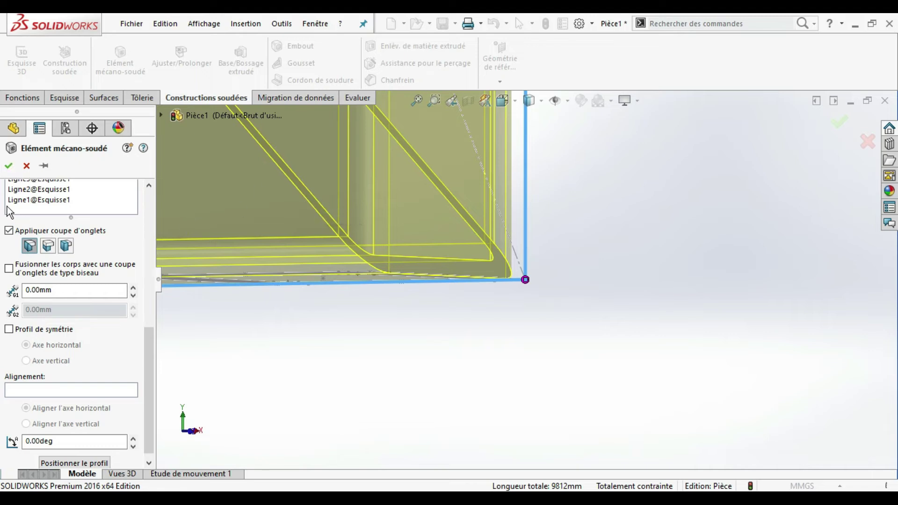
{"action": "left_click", "coordinate": [9, 165]}
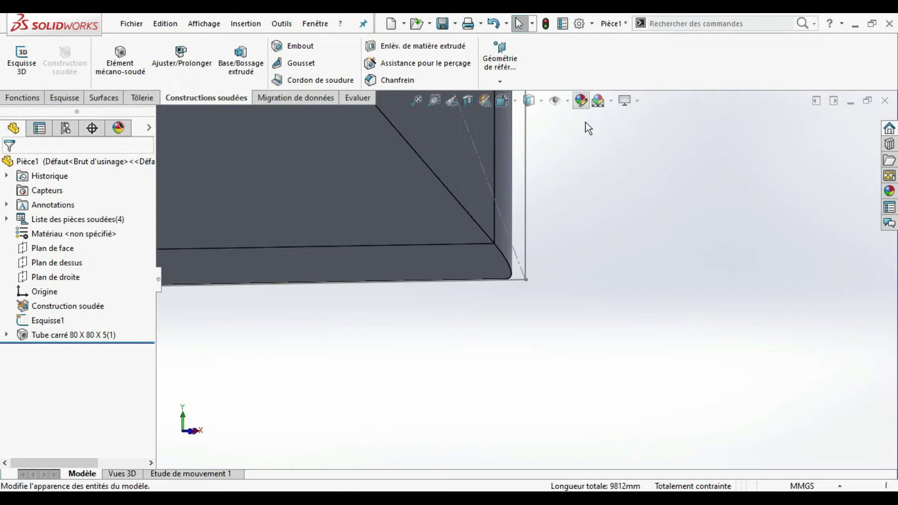
Orbit the model to inspect the tube corner and its rounded side
{"action": "right_click", "coordinate": [527, 157]}
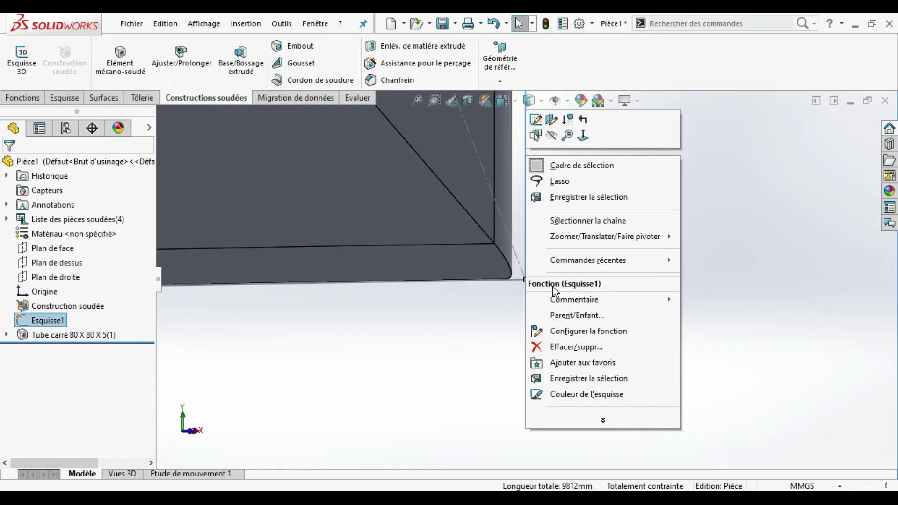
{"action": "left_click", "coordinate": [451, 344]}
{"action": "right_click", "coordinate": [452, 344]}
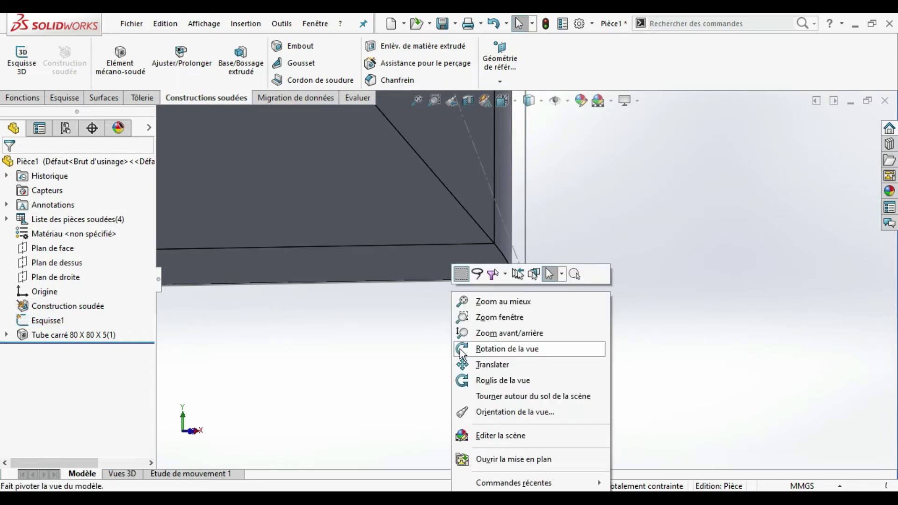
{"action": "left_click", "coordinate": [462, 354]}
{"action": "left_click_drag", "start_coordinate": [485, 333], "coordinate": [473, 335]}
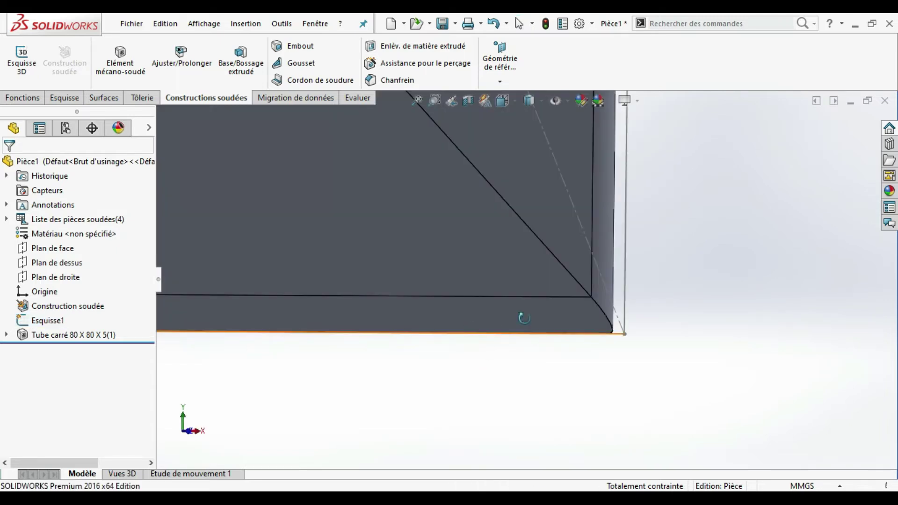
{"action": "left_click_drag", "start_coordinate": [588, 315], "coordinate": [489, 315]}
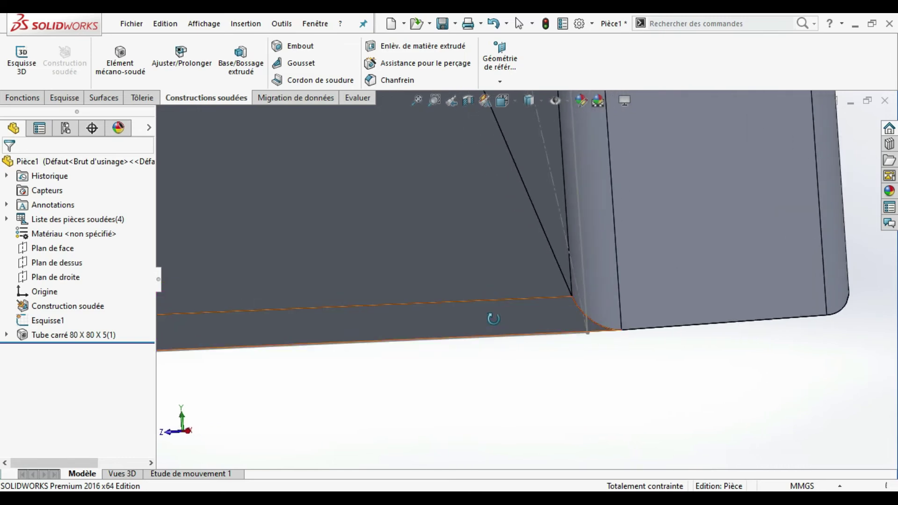
Edit Tube carré 80 X 80 X 5(1) to anchor the profile on a different corner point
{"action": "left_click", "coordinate": [58, 335]}
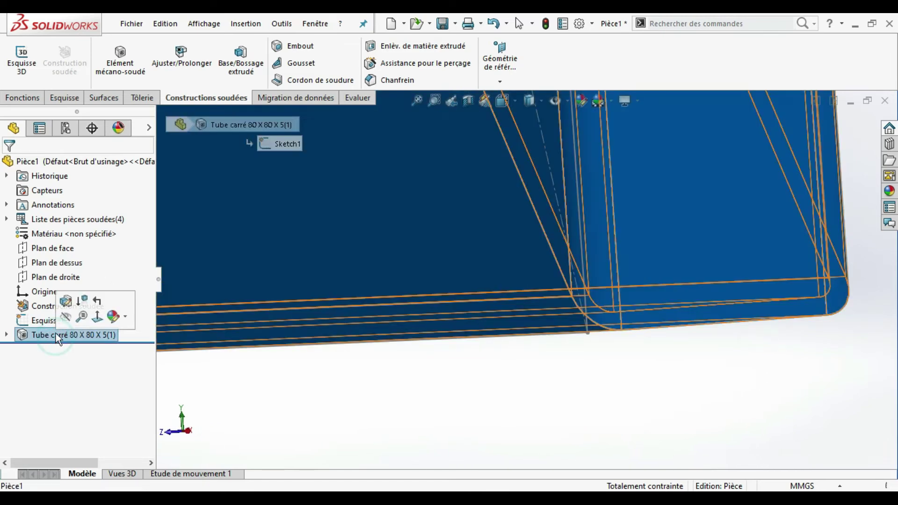
{"action": "left_click", "coordinate": [65, 317]}
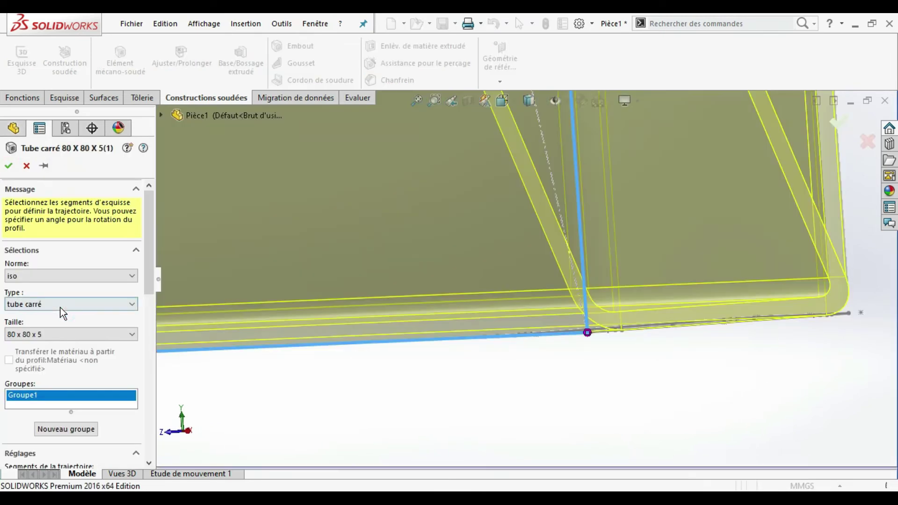
{"action": "left_click_drag", "start_coordinate": [151, 231], "coordinate": [164, 422]}
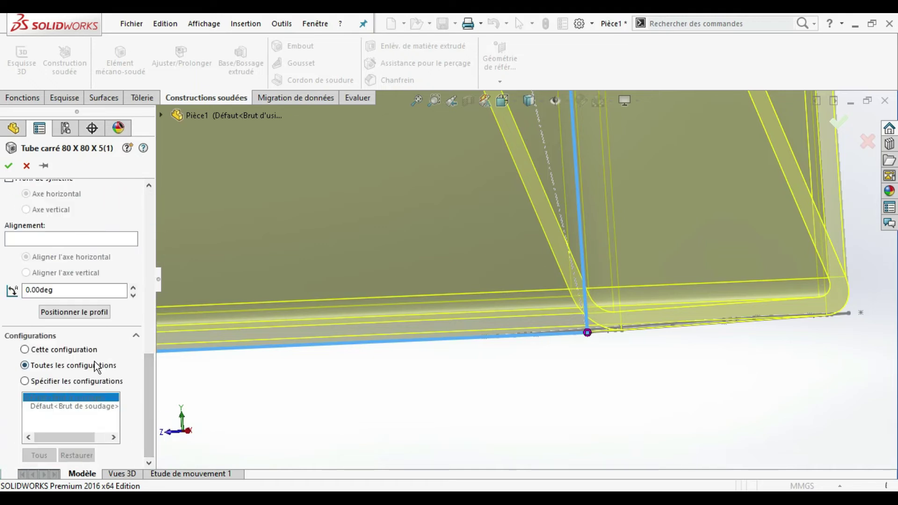
{"action": "left_click", "coordinate": [89, 317]}
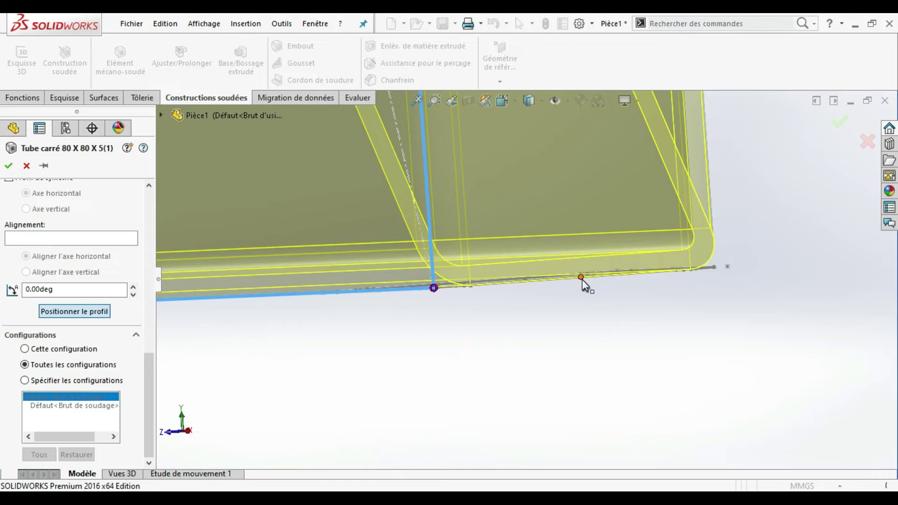
{"action": "left_click", "coordinate": [582, 278]}
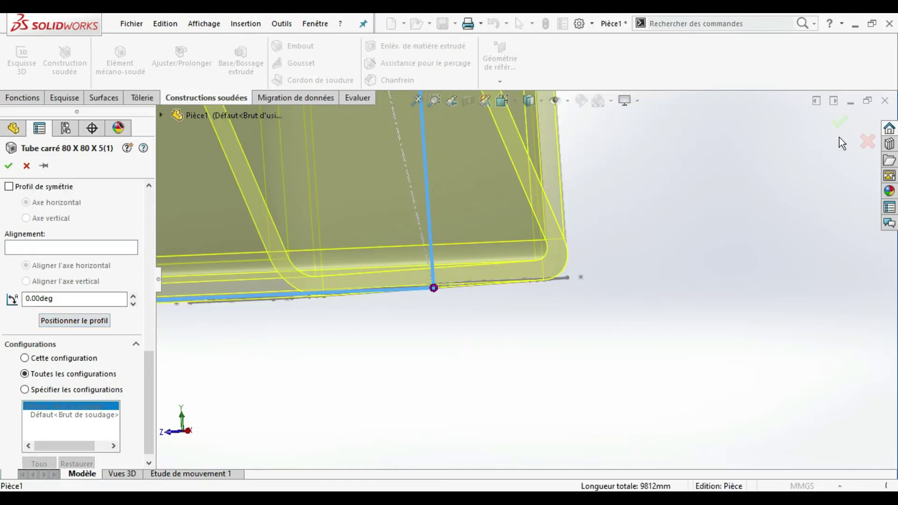
{"action": "left_click", "coordinate": [840, 123]}
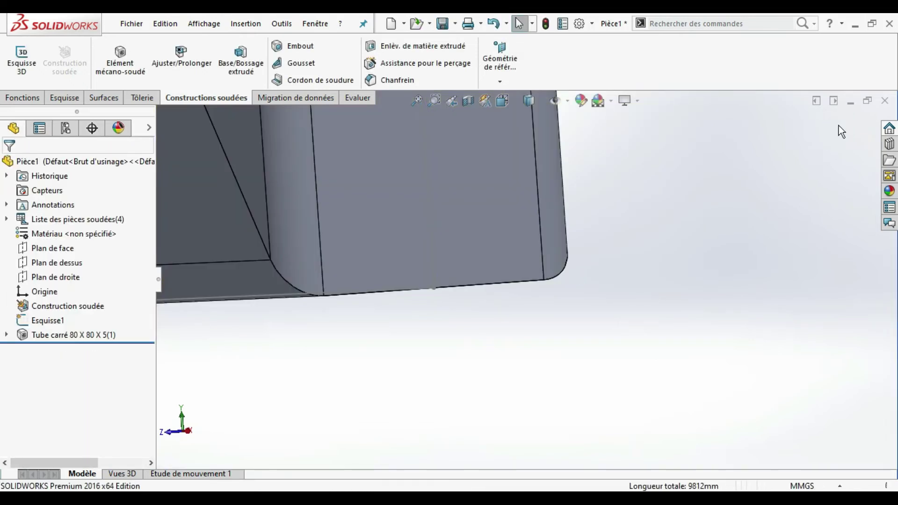
Zoom to fit and view the frame from the Face orientation
{"action": "left_click", "coordinate": [417, 101]}
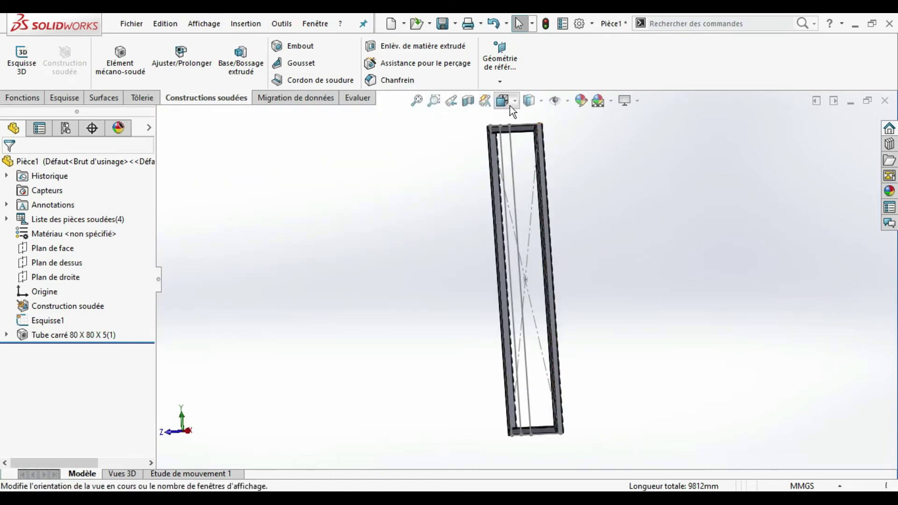
{"action": "mouse_move", "coordinate": [532, 100]}
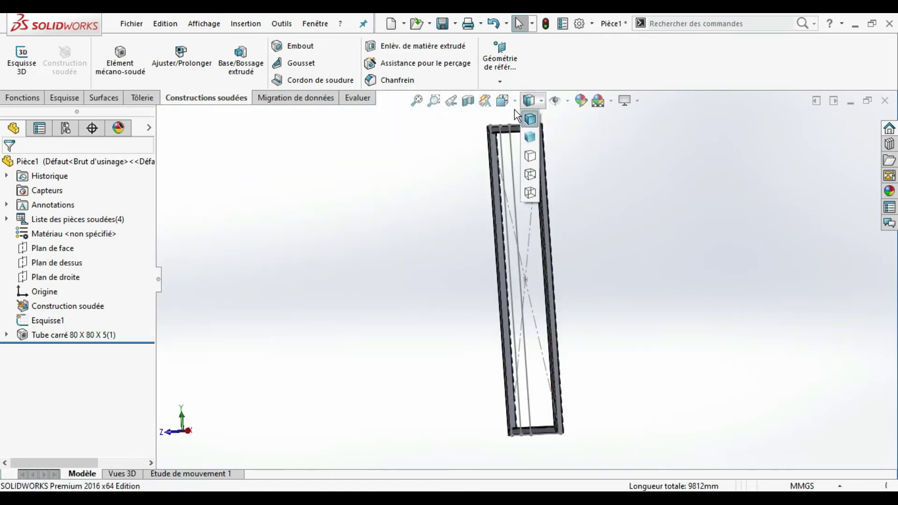
{"action": "left_click", "coordinate": [521, 160]}
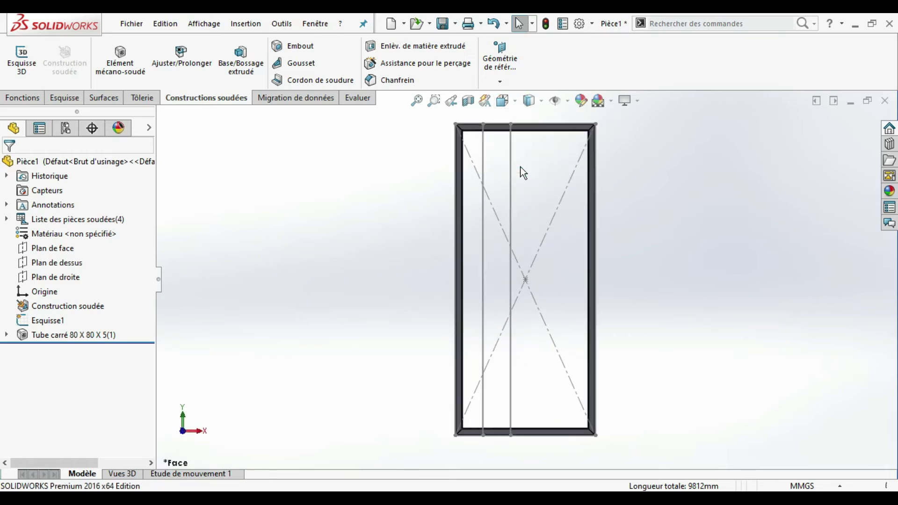
Start a 40 x 40 x 4 square tube weldment member on the left inner vertical line
{"action": "left_click", "coordinate": [132, 54]}
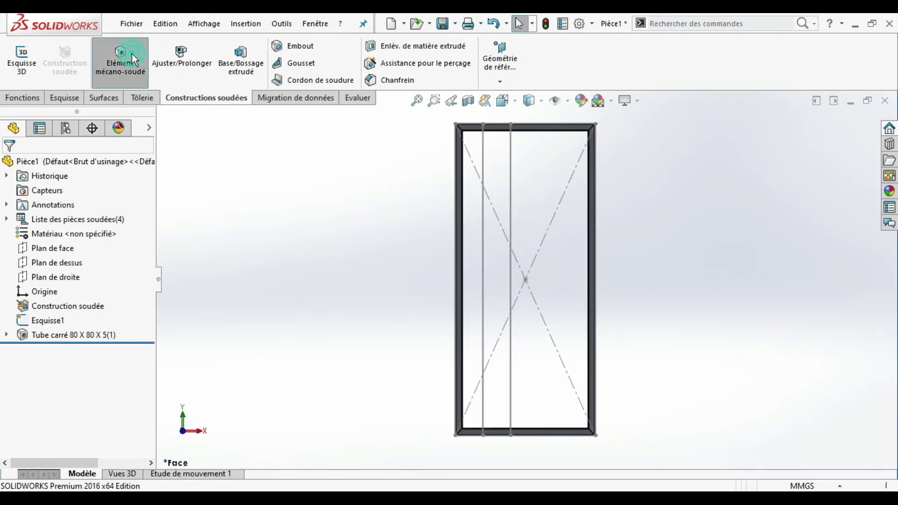
{"action": "left_click", "coordinate": [74, 317]}
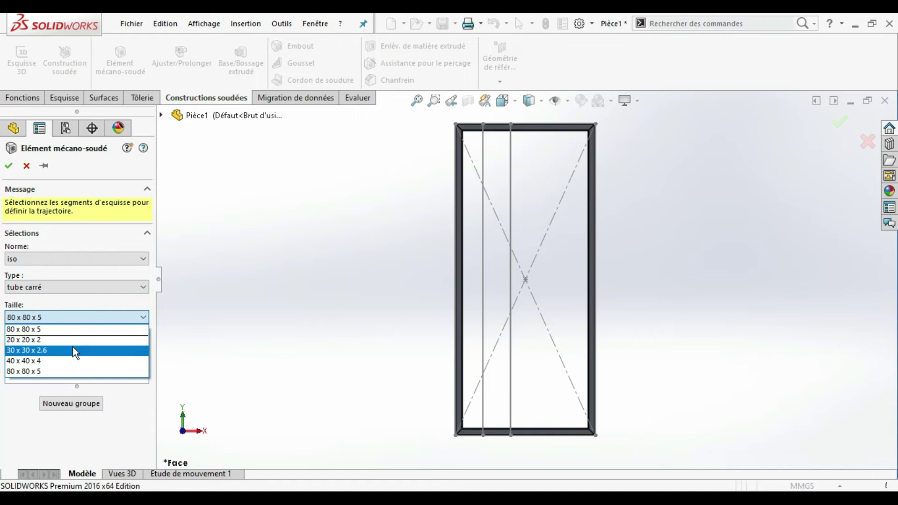
{"action": "left_click", "coordinate": [74, 360]}
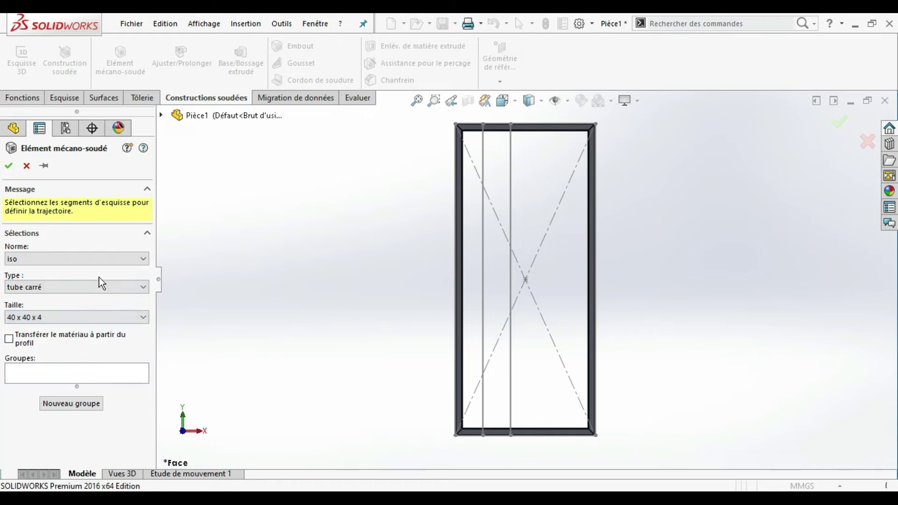
{"action": "left_click", "coordinate": [483, 142]}
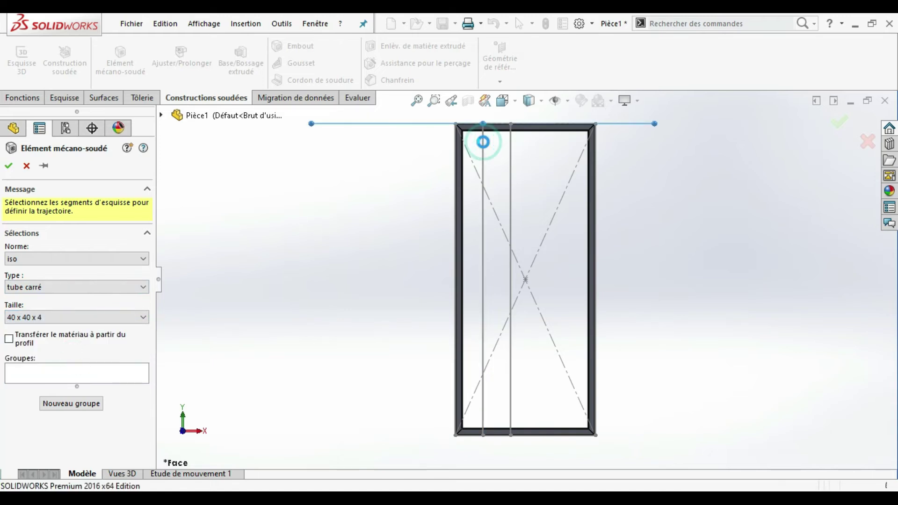
{"action": "left_click", "coordinate": [484, 142]}
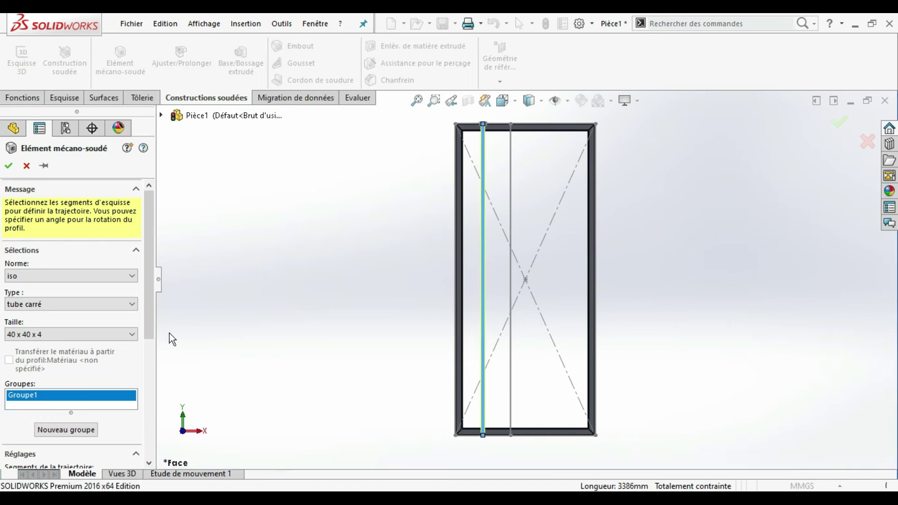
Put the right inner vertical line in a second group and confirm both members
{"action": "left_click", "coordinate": [74, 429]}
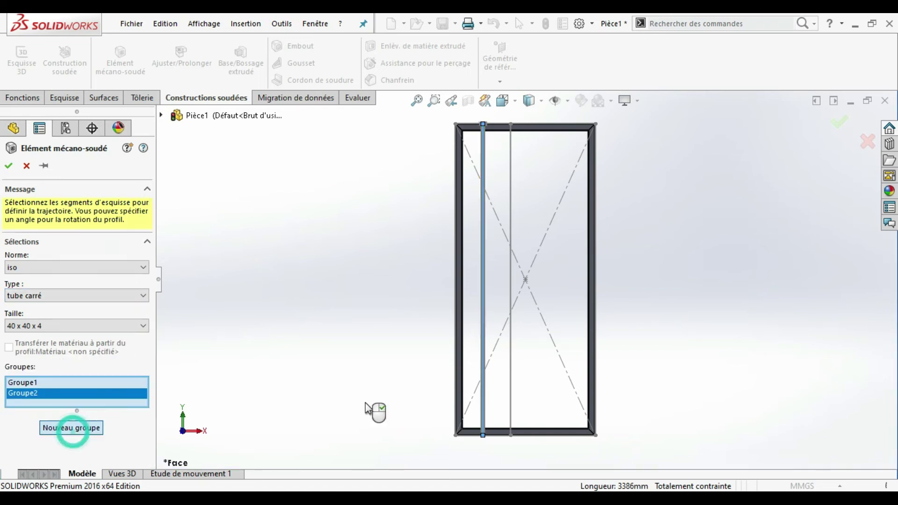
{"action": "left_click", "coordinate": [510, 276]}
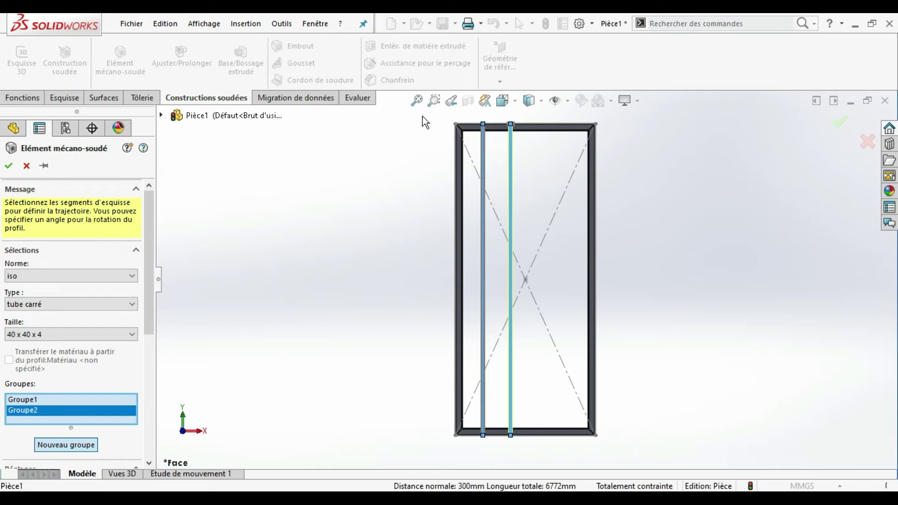
{"action": "left_click", "coordinate": [429, 104]}
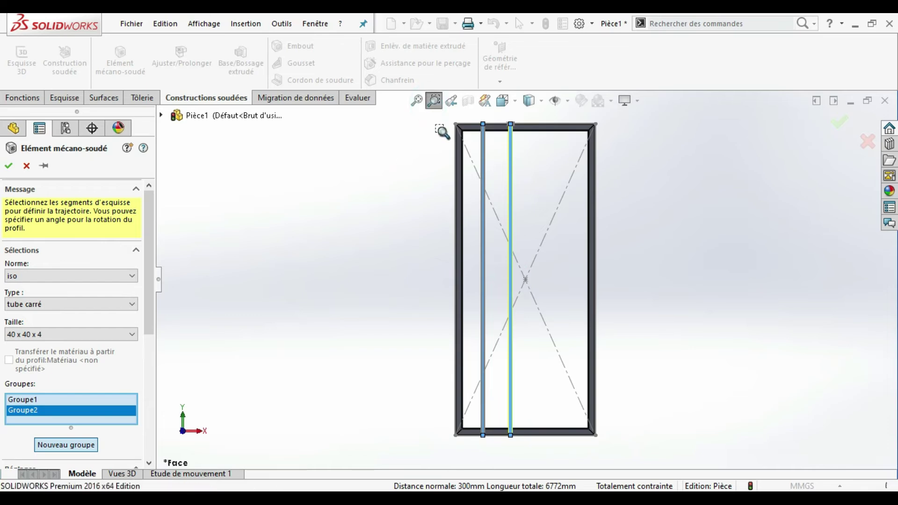
{"action": "left_click_drag", "start_coordinate": [439, 147], "coordinate": [515, 116]}
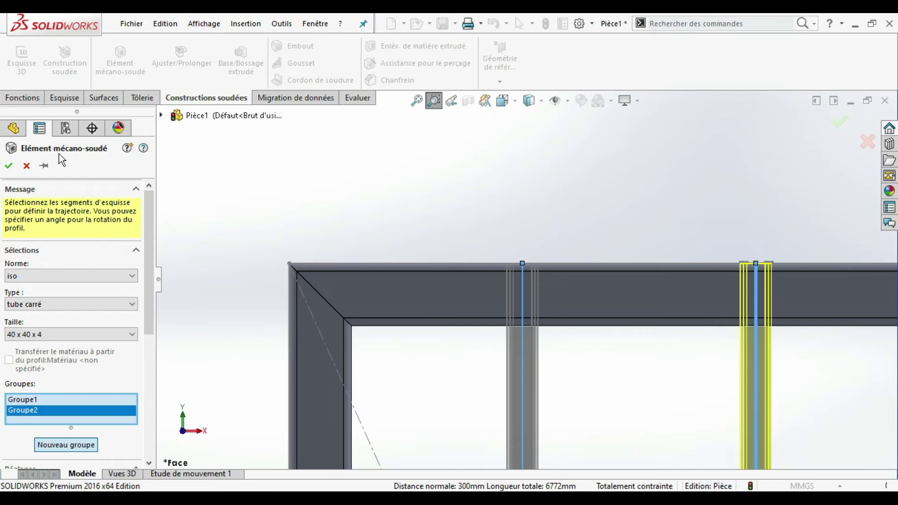
{"action": "left_click", "coordinate": [9, 167]}
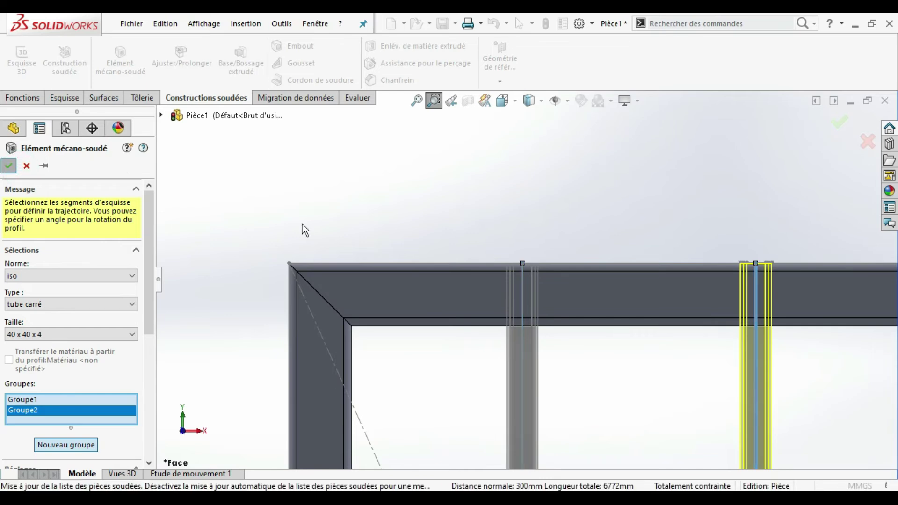
Trim both inner 40x40 bars' upper ends to the top tube's inner face with Ajuster/Prolonger
{"action": "right_click", "coordinate": [552, 213]}
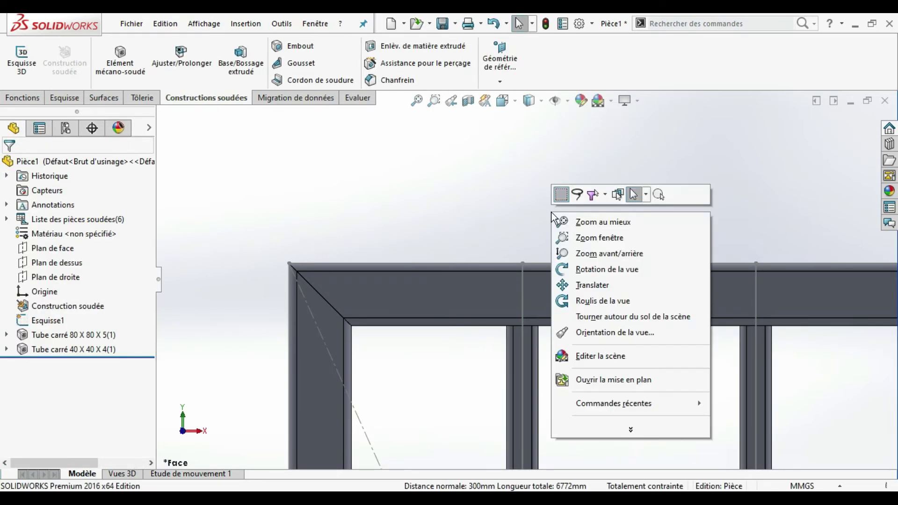
{"action": "left_click", "coordinate": [580, 269]}
{"action": "mouse_move", "coordinate": [567, 169]}
{"action": "left_mouse_down"}
{"action": "mouse_move", "coordinate": [541, 180]}
{"action": "mouse_move", "coordinate": [518, 174]}
{"action": "left_mouse_up"}
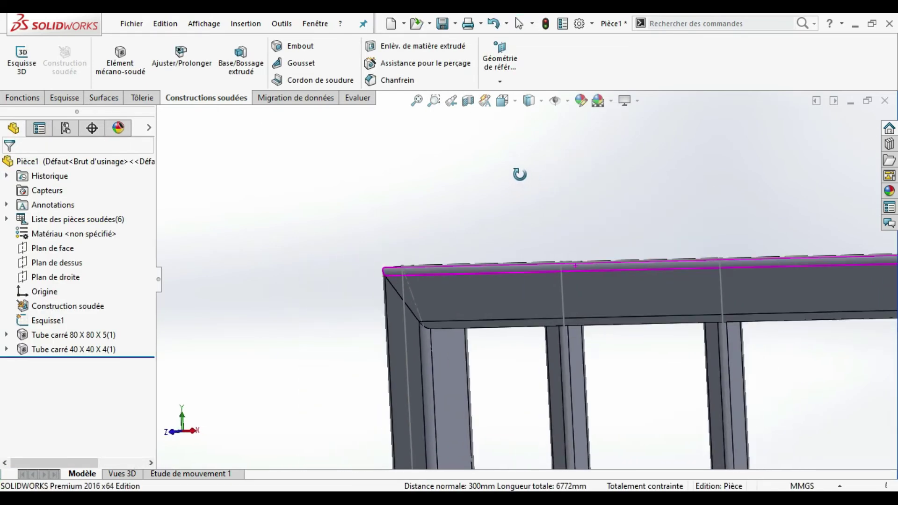
{"action": "mouse_move", "coordinate": [580, 233]}
{"action": "left_mouse_down"}
{"action": "mouse_move", "coordinate": [538, 227]}
{"action": "mouse_move", "coordinate": [644, 327]}
{"action": "mouse_move", "coordinate": [639, 335]}
{"action": "mouse_move", "coordinate": [643, 226]}
{"action": "mouse_move", "coordinate": [672, 181]}
{"action": "mouse_move", "coordinate": [661, 187]}
{"action": "left_mouse_up"}
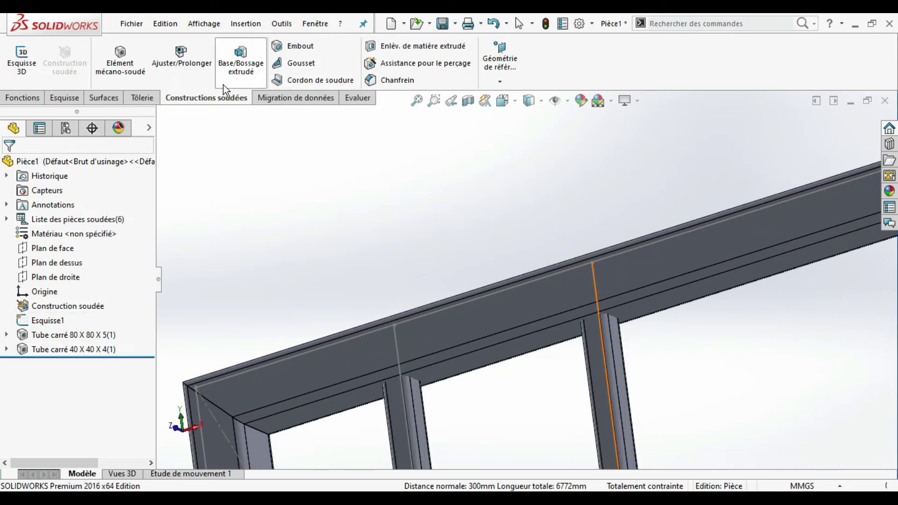
{"action": "left_click", "coordinate": [201, 80]}
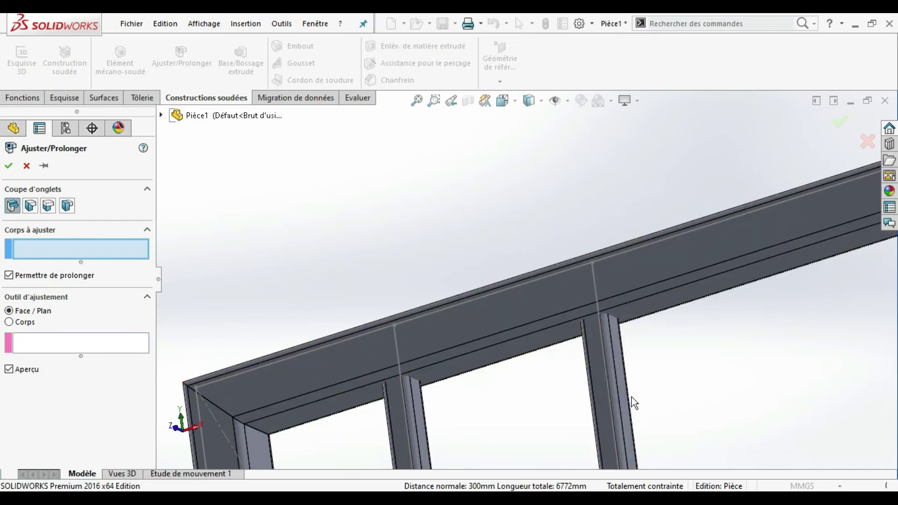
{"action": "left_click", "coordinate": [619, 392]}
{"action": "left_click", "coordinate": [425, 423]}
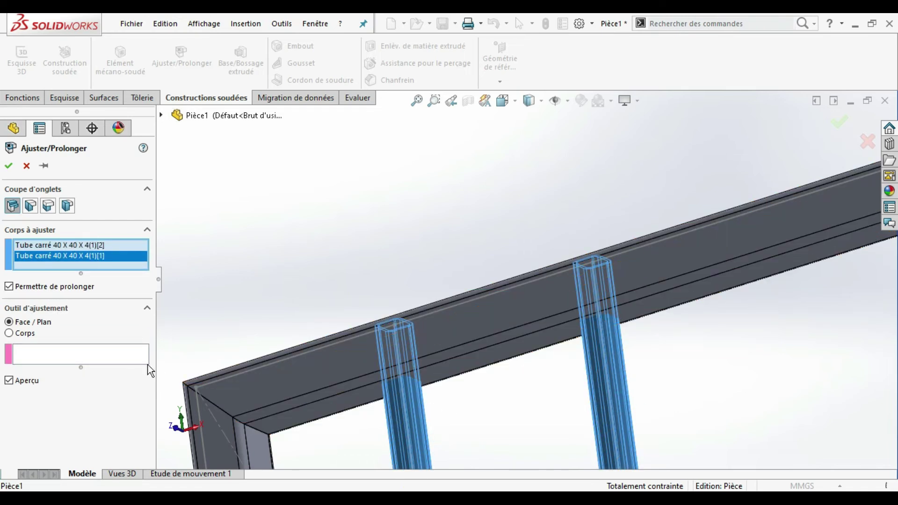
{"action": "left_click", "coordinate": [104, 352]}
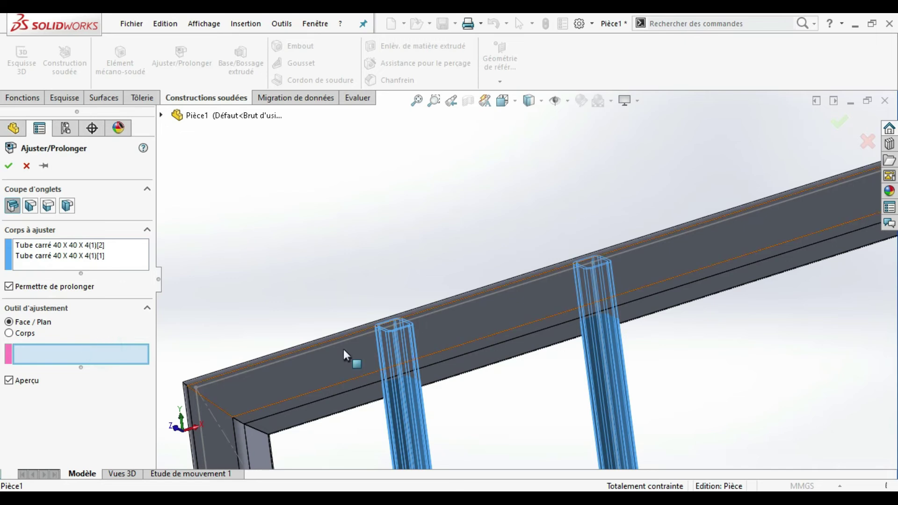
{"action": "left_click", "coordinate": [457, 367]}
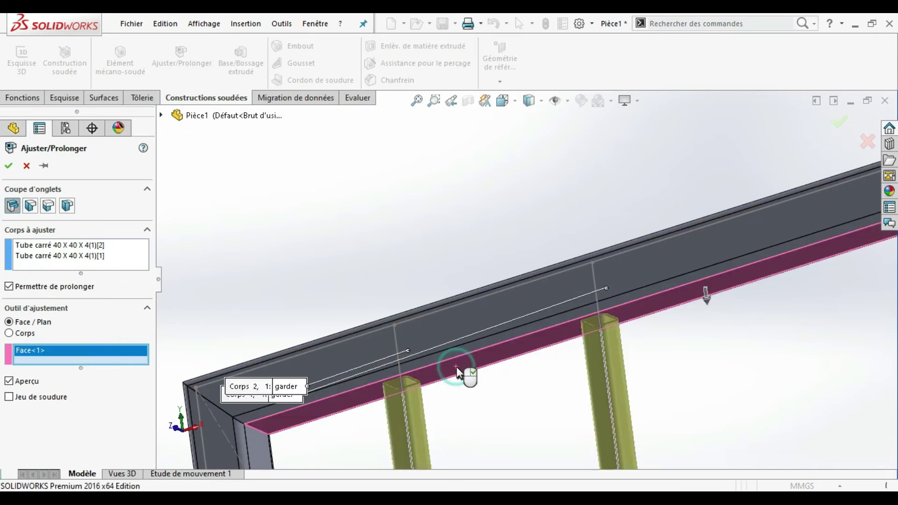
{"action": "left_click", "coordinate": [9, 165]}
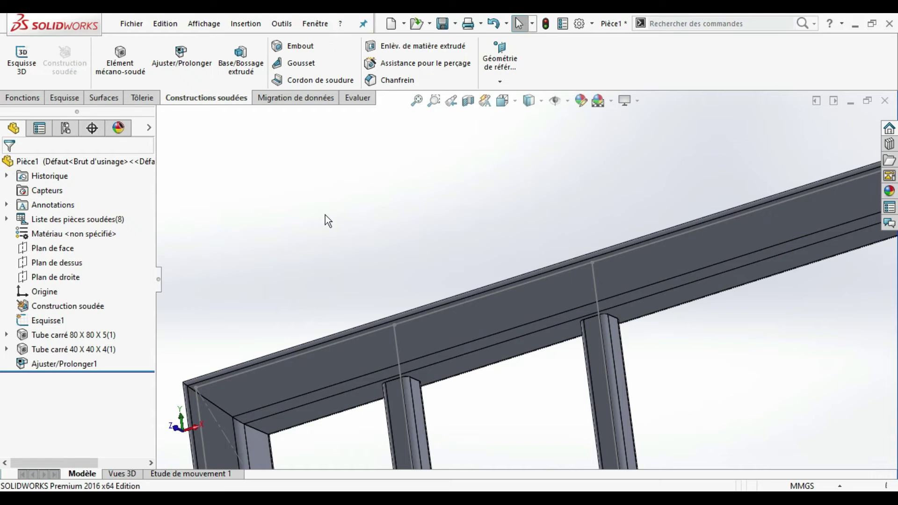
Fit the frame, orbit to an oblique view, and zoom into the lower corner
{"action": "left_click", "coordinate": [417, 102]}
{"action": "right_click", "coordinate": [458, 218]}
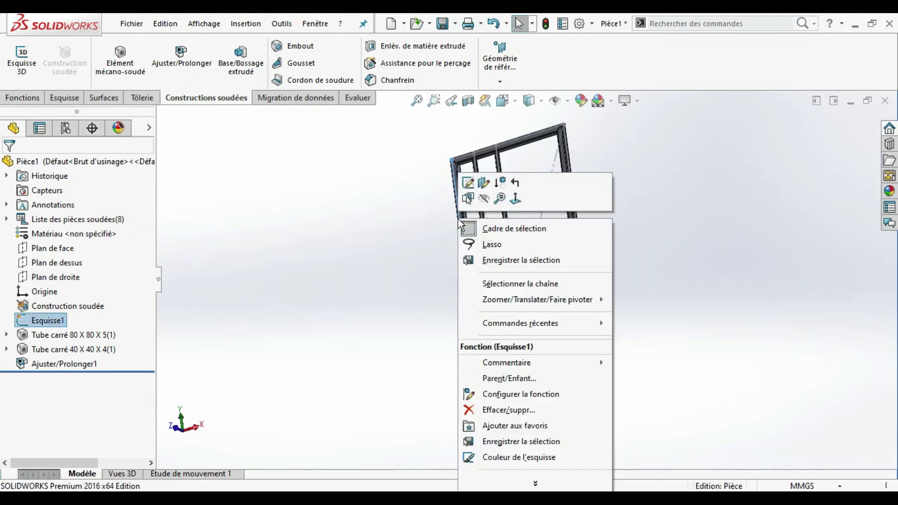
{"action": "left_click", "coordinate": [407, 280]}
{"action": "right_click", "coordinate": [408, 280]}
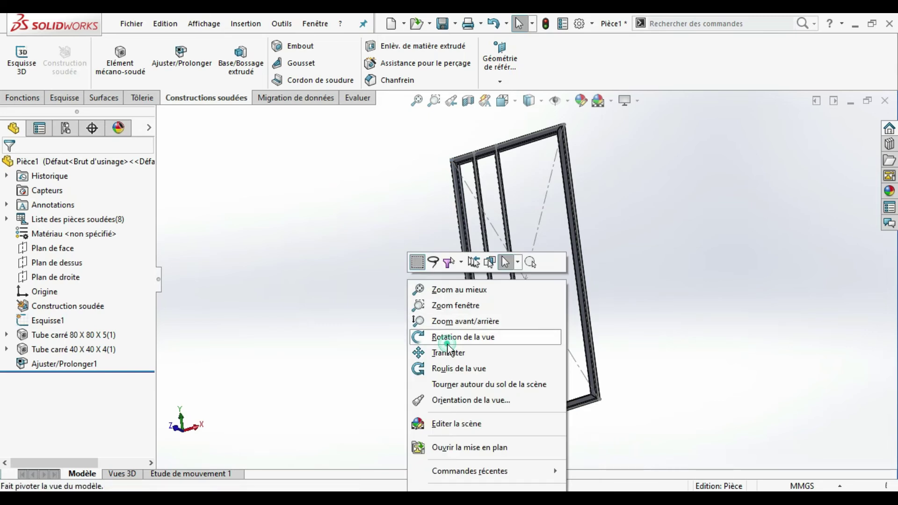
{"action": "left_click", "coordinate": [497, 338]}
{"action": "left_click", "coordinate": [512, 389]}
{"action": "left_click_drag", "start_coordinate": [496, 457], "coordinate": [477, 486]}
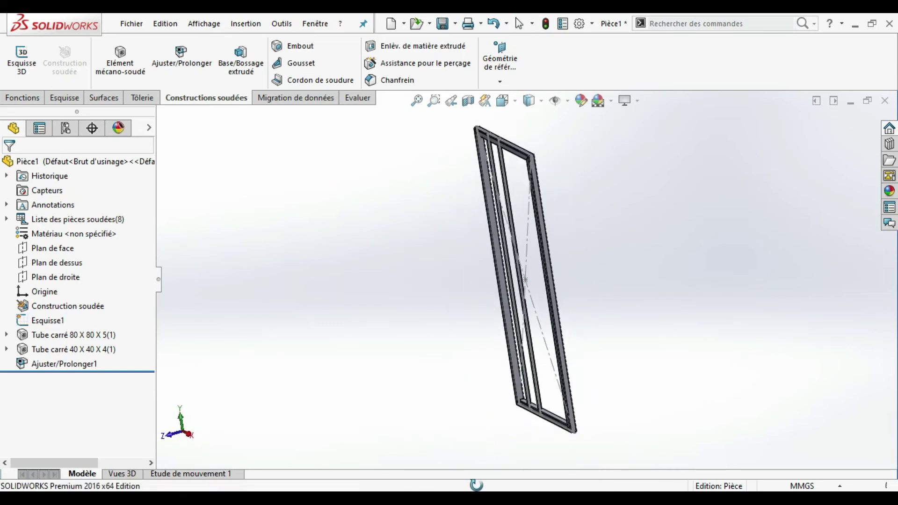
{"action": "key", "text": "Escape"}
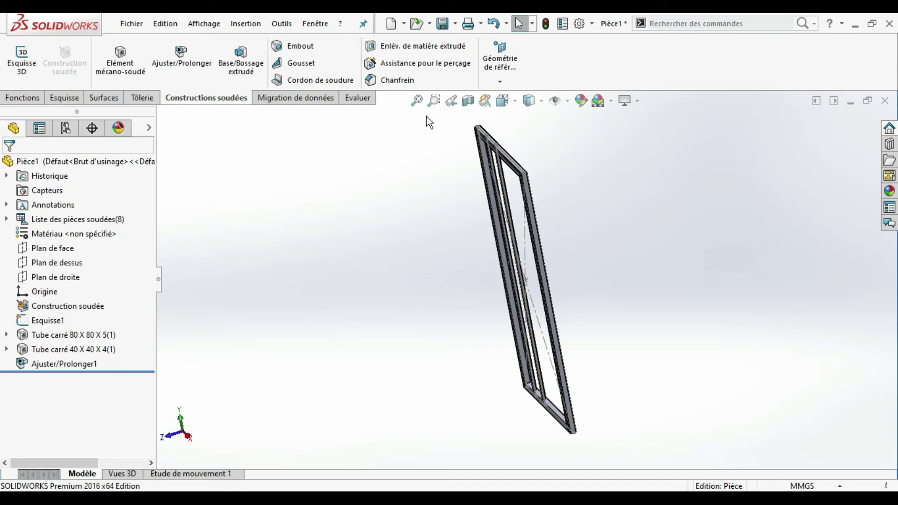
{"action": "left_click", "coordinate": [434, 101]}
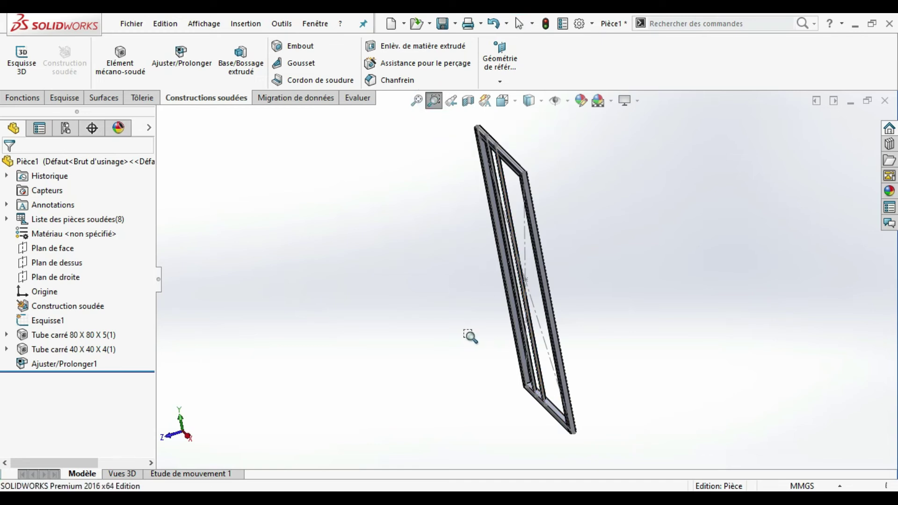
{"action": "left_click_drag", "start_coordinate": [468, 335], "coordinate": [592, 421]}
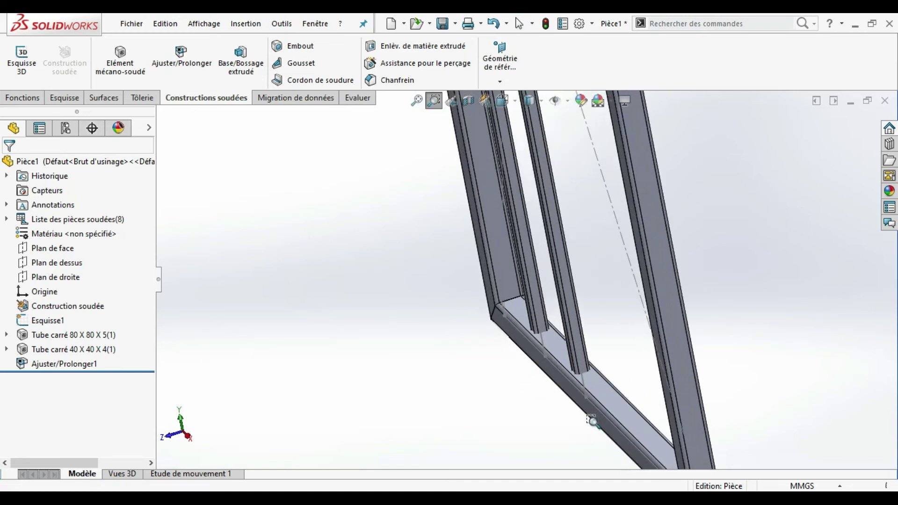
{"action": "key", "text": "Escape"}
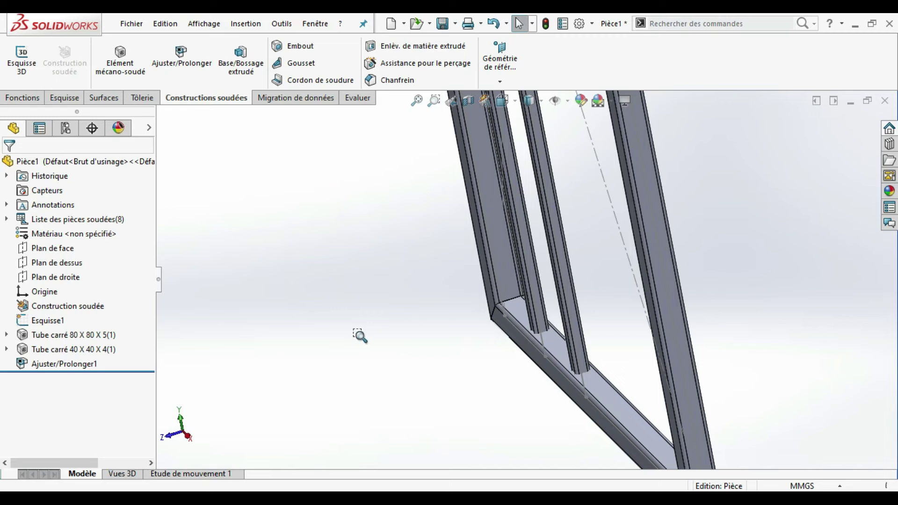
Trim both inner bars' lower ends to the bottom tube's inner face (Ajuster/Prolonger2)
{"action": "left_click", "coordinate": [191, 71]}
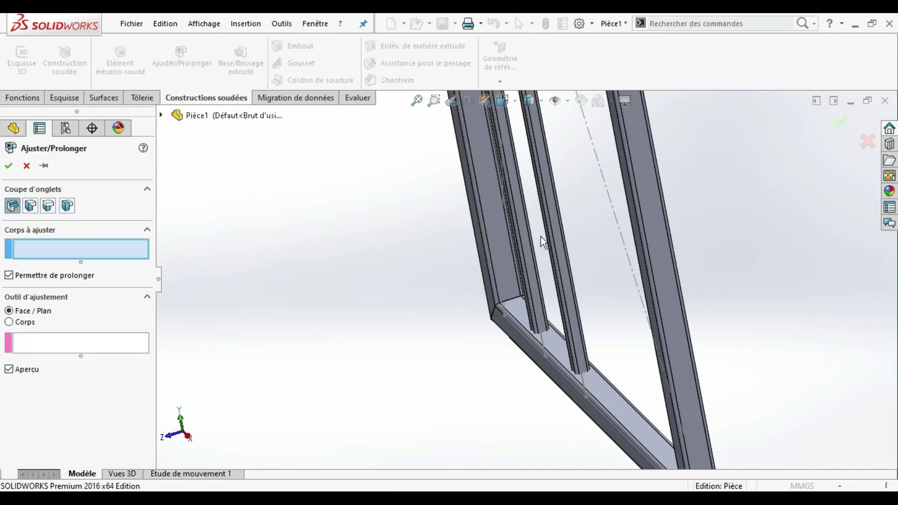
{"action": "left_click", "coordinate": [565, 246]}
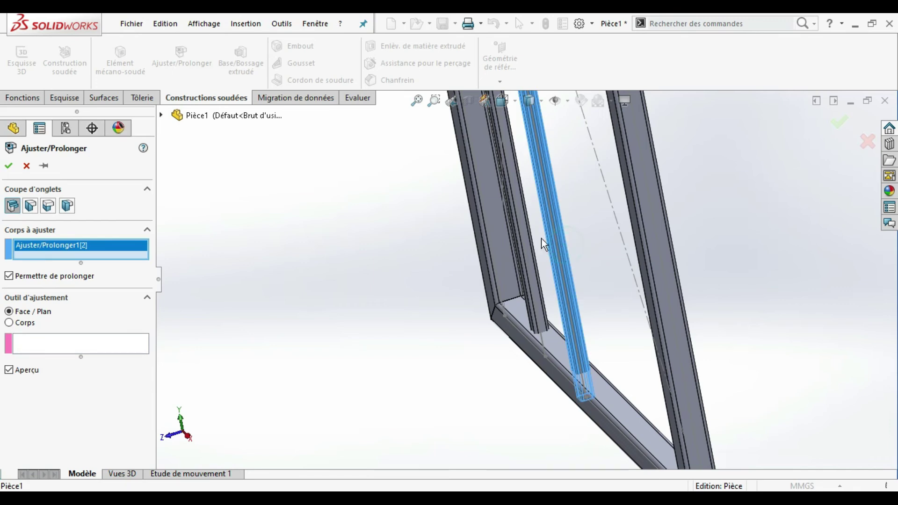
{"action": "left_click", "coordinate": [512, 216]}
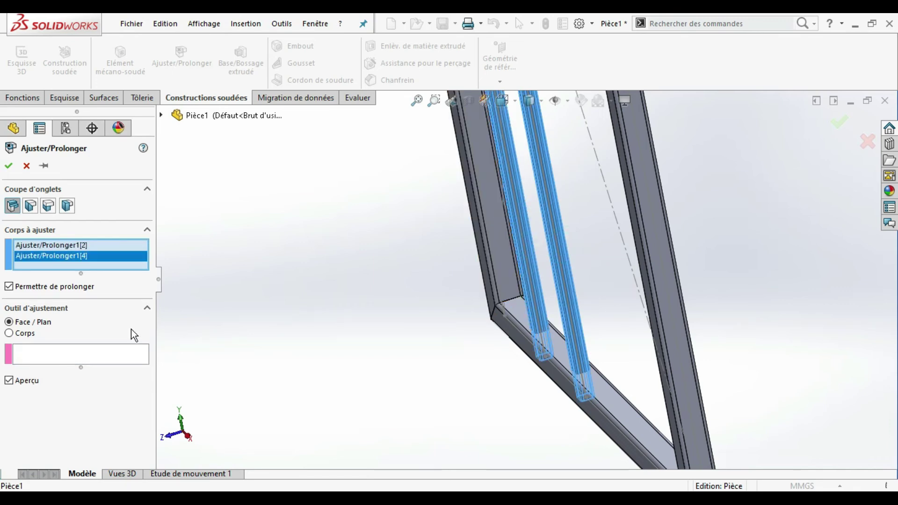
{"action": "left_click", "coordinate": [105, 356]}
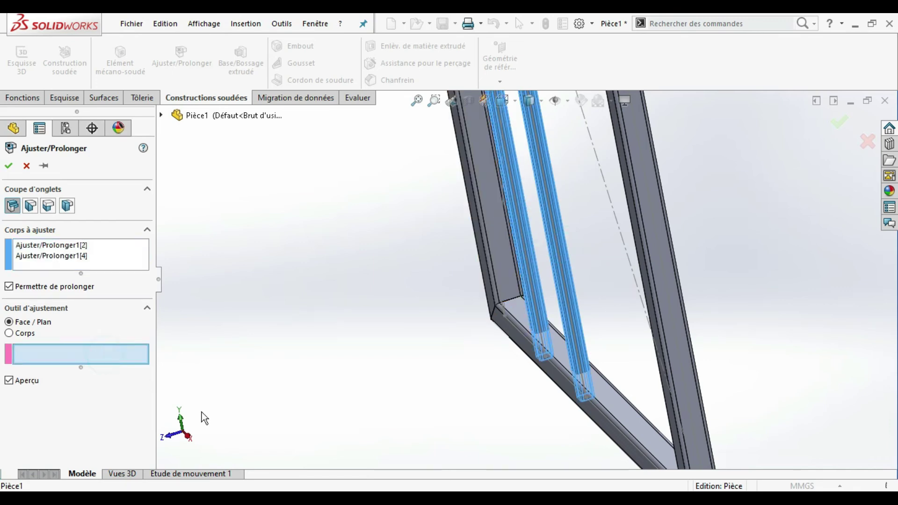
{"action": "left_click", "coordinate": [600, 388]}
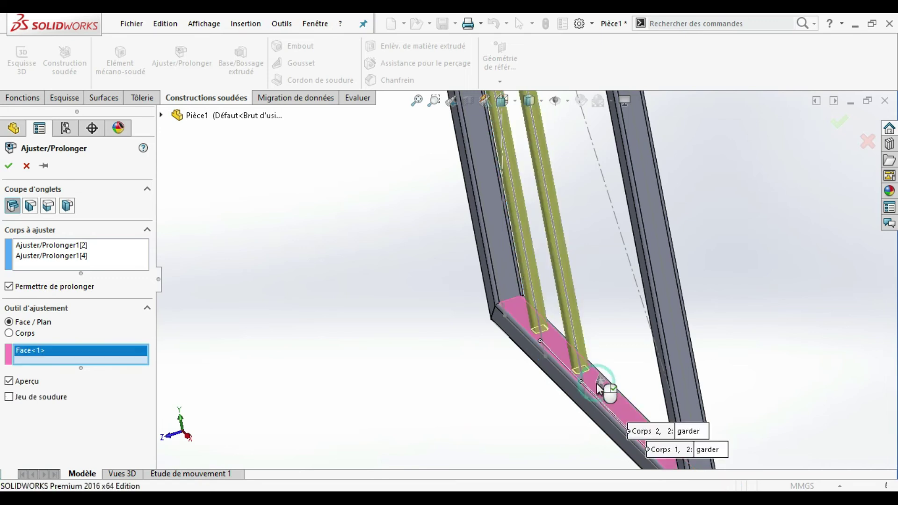
{"action": "left_click", "coordinate": [9, 165]}
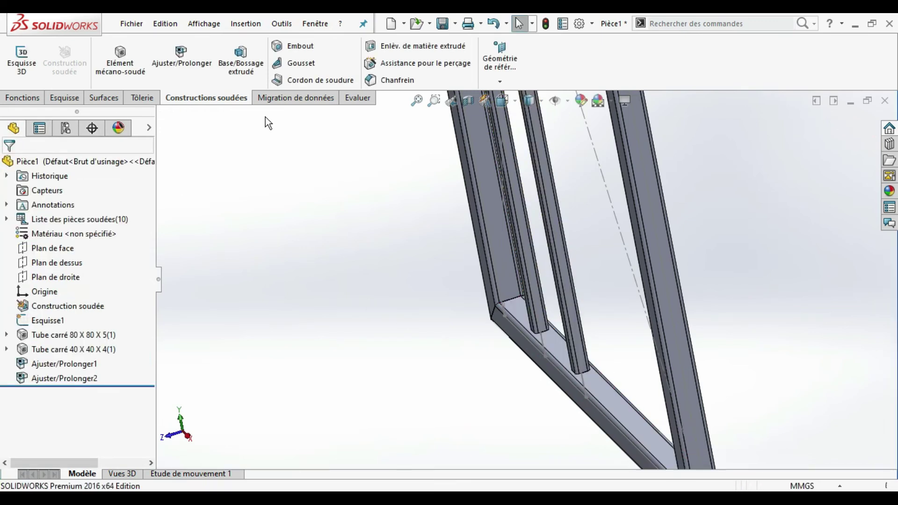
Open Save As and browse to the Bureau (desktop) folder
{"action": "left_click", "coordinate": [442, 30]}
{"action": "left_click", "coordinate": [788, 448]}
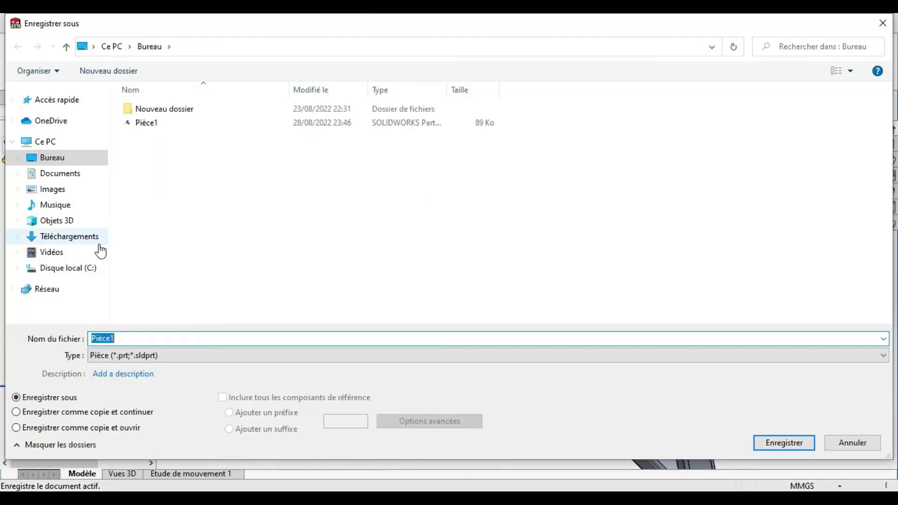
{"action": "left_click", "coordinate": [85, 250]}
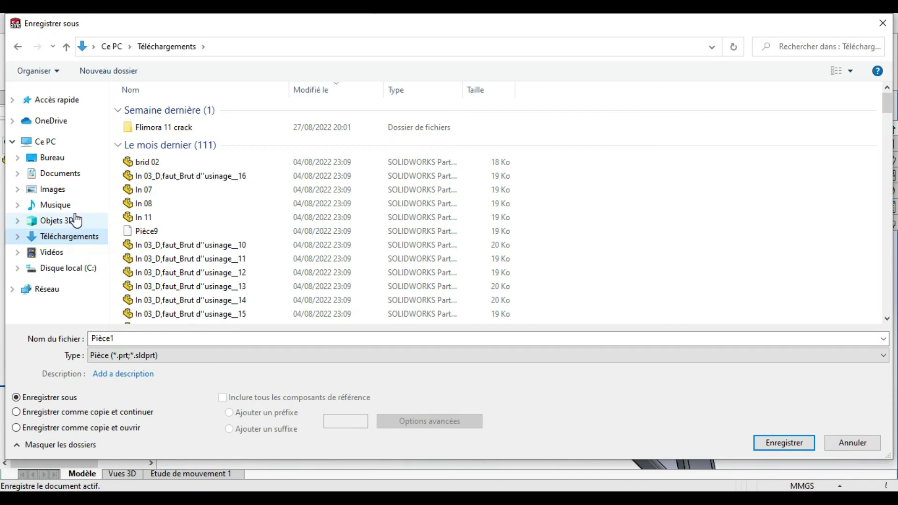
{"action": "left_click", "coordinate": [52, 155]}
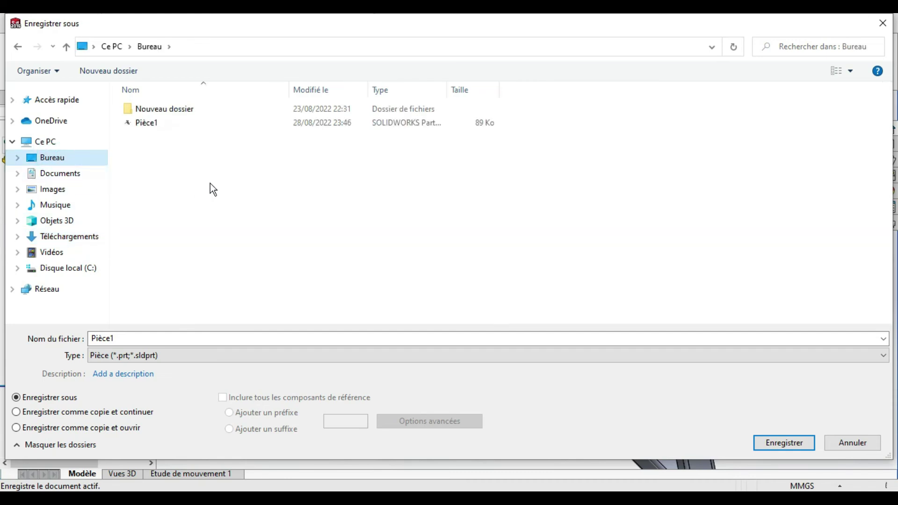
Create and open a desktop folder PORTE 01, entering CADRE 01 as the file name
{"action": "right_click", "coordinate": [212, 188]}
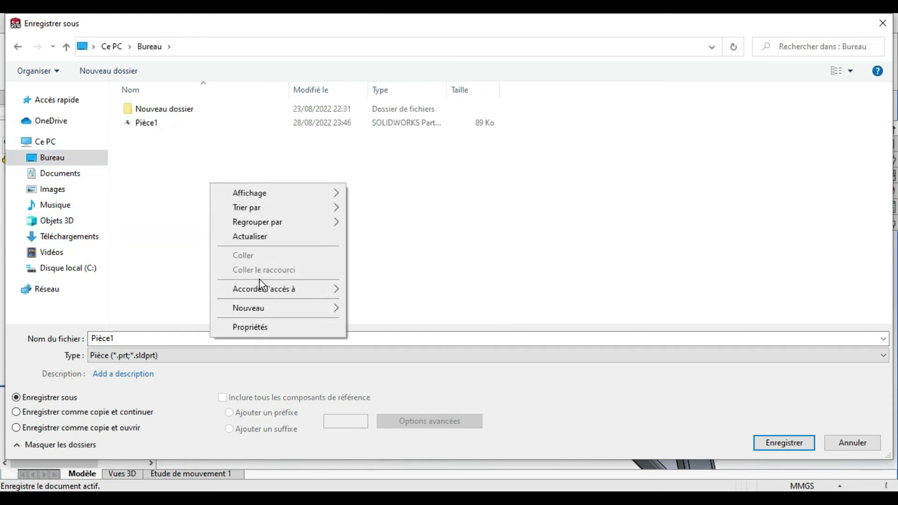
{"action": "mouse_move", "coordinate": [277, 308]}
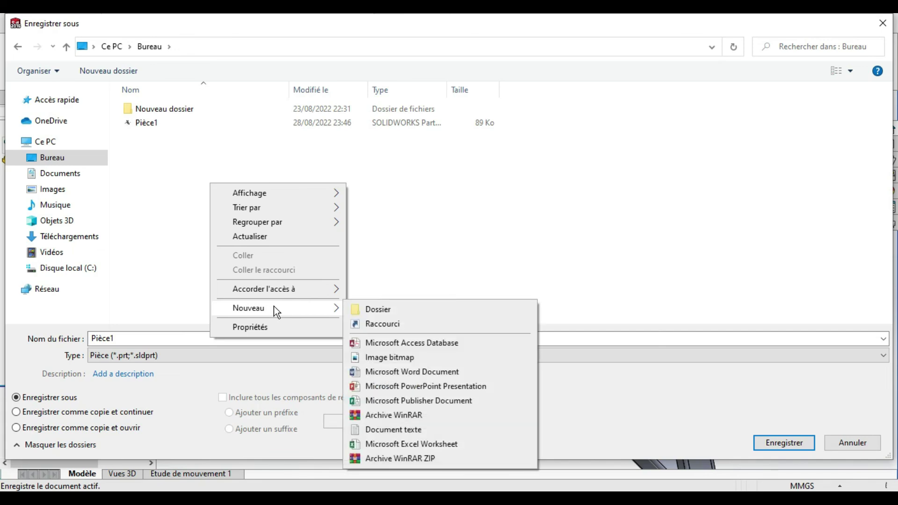
{"action": "left_click", "coordinate": [362, 312]}
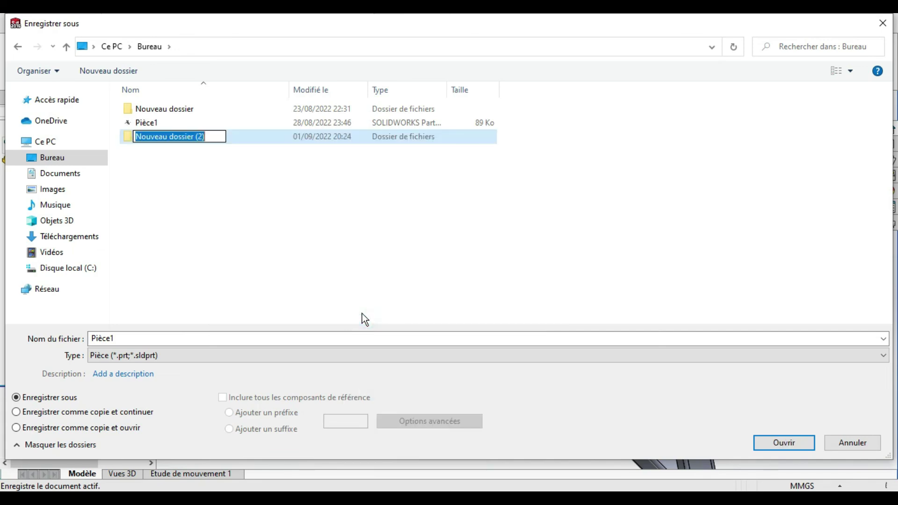
{"action": "type", "text": "PORTE"}
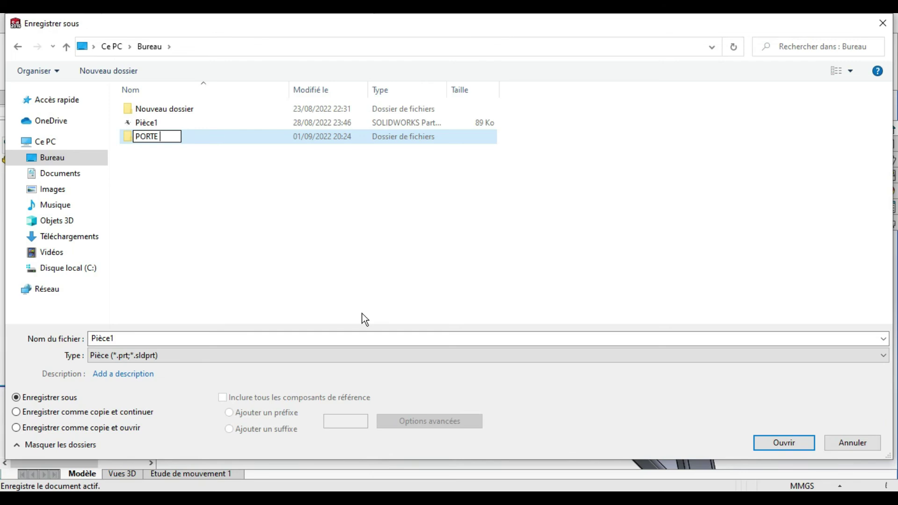
{"action": "type", "text": " 01"}
{"action": "key", "text": "Return"}
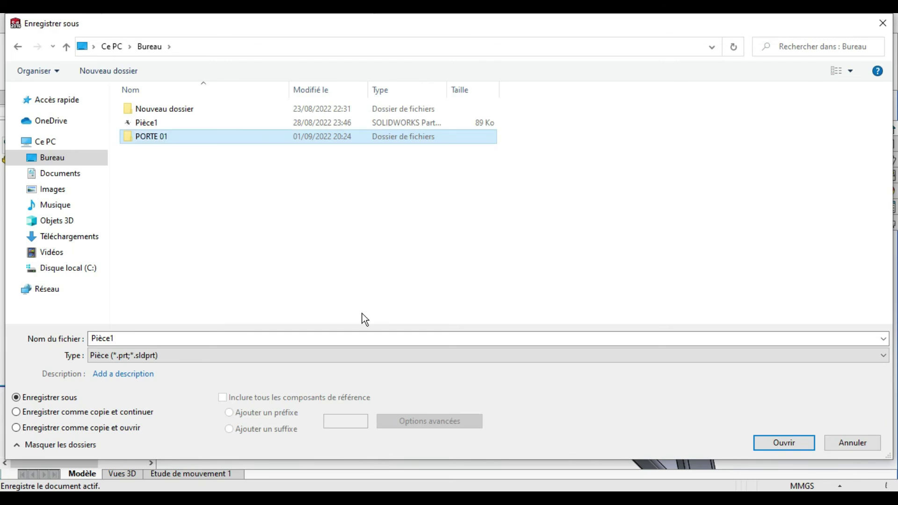
{"action": "key", "text": "Return"}
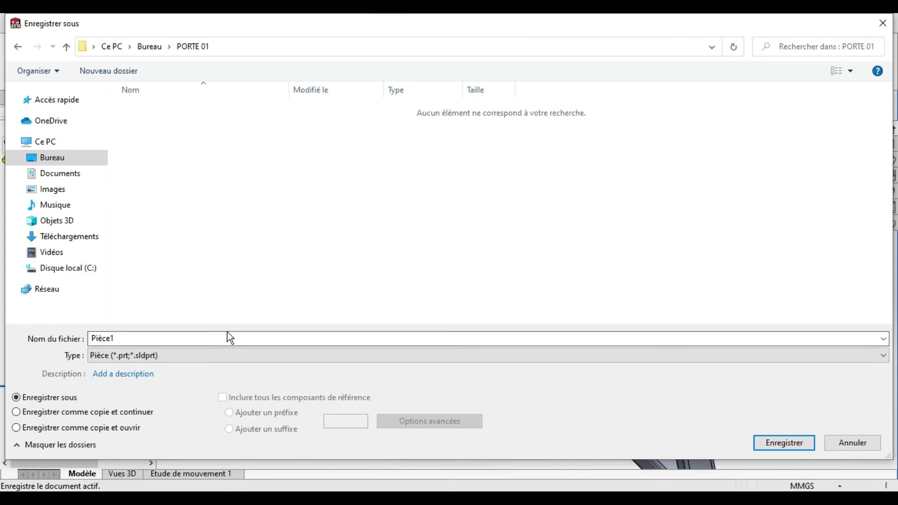
{"action": "double_click", "coordinate": [228, 337]}
{"action": "type", "text": "CADRE"}
{"action": "type", "text": " 01"}
Save the part as CADRE 01 and close the news and weather panel
{"action": "key", "text": "Return"}
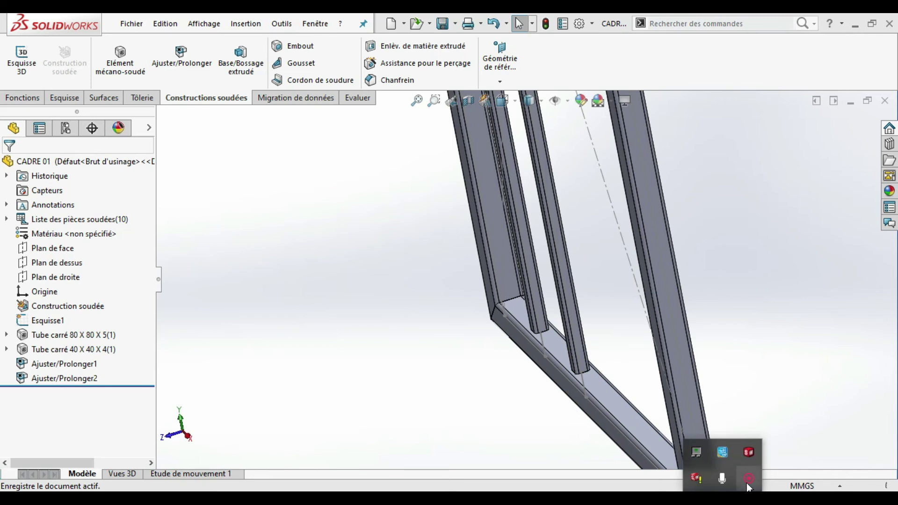
{"action": "left_click", "coordinate": [748, 479]}
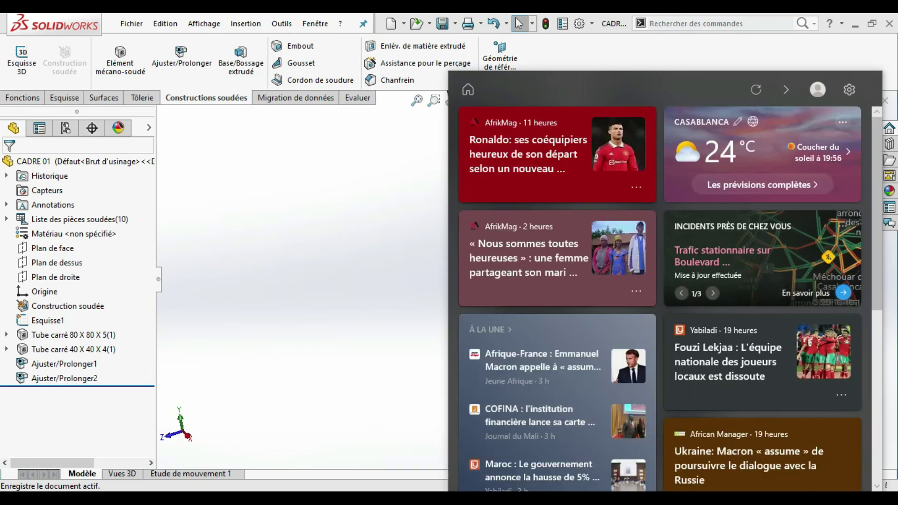
{"action": "key", "text": "Escape"}
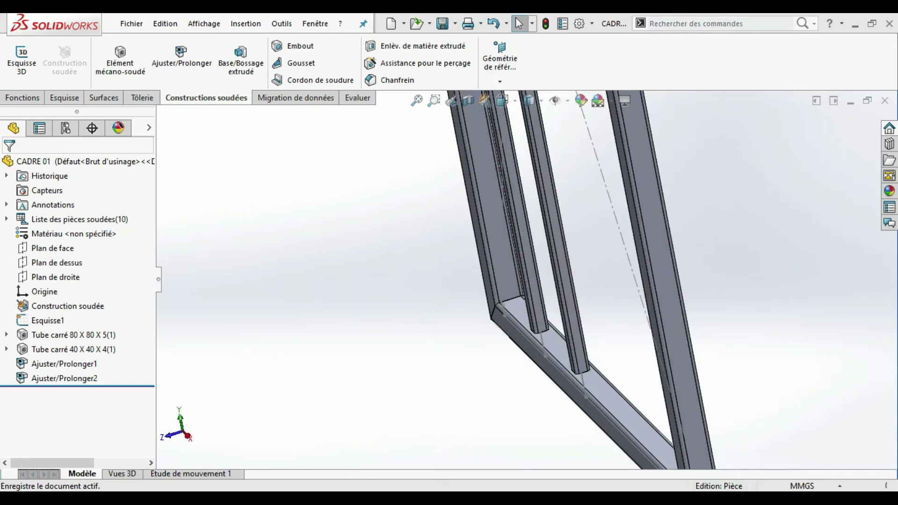
{"action": "left_click", "coordinate": [723, 500]}
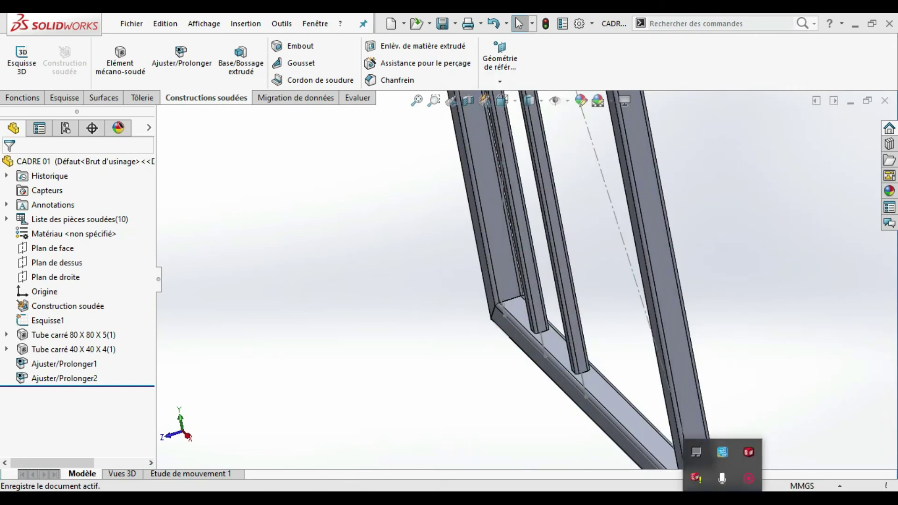
{"action": "left_click", "coordinate": [749, 476]}
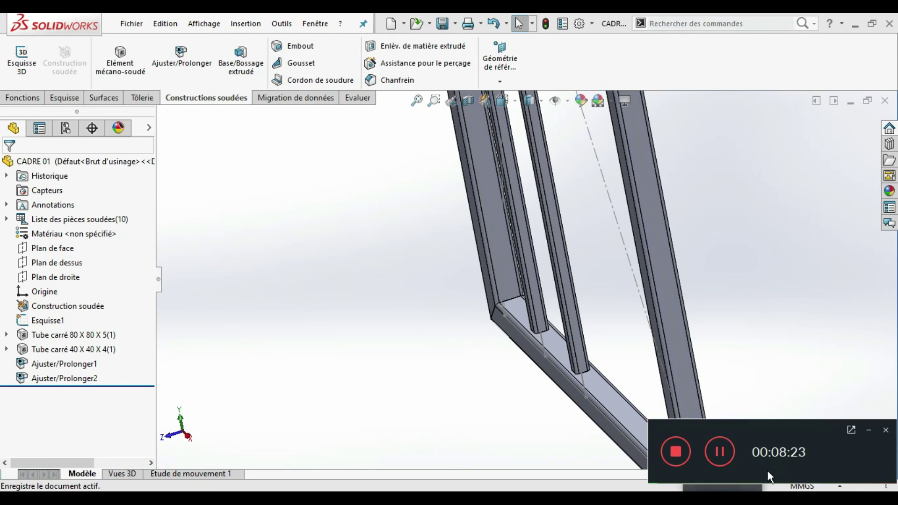